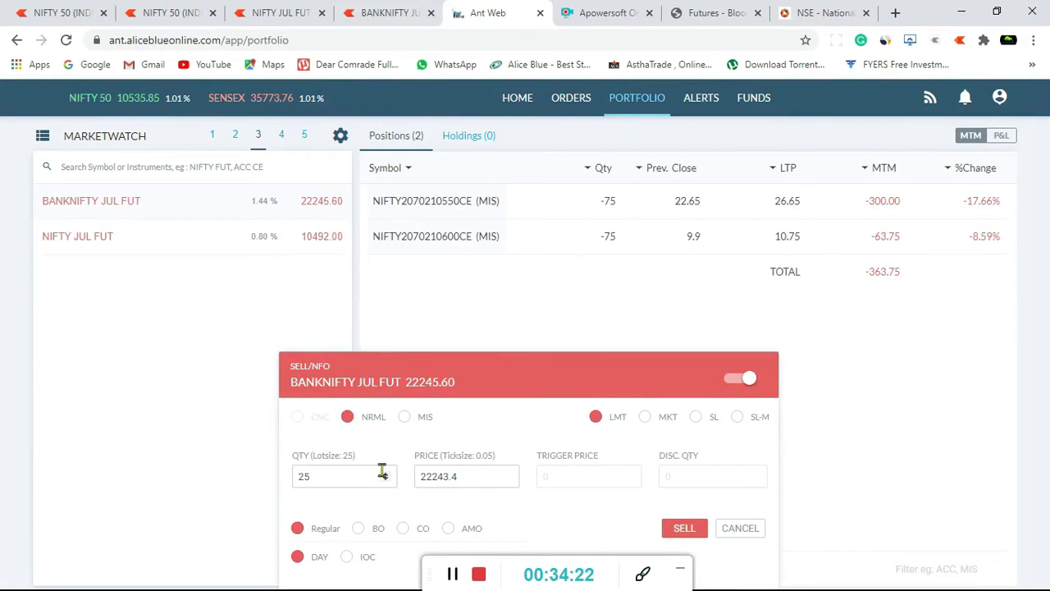
- Set up the BANKNIFTY JUL FUT sell as a bracket order with quantity 100, stoploss 50 and target 85
click(384, 475)
click(384, 474)
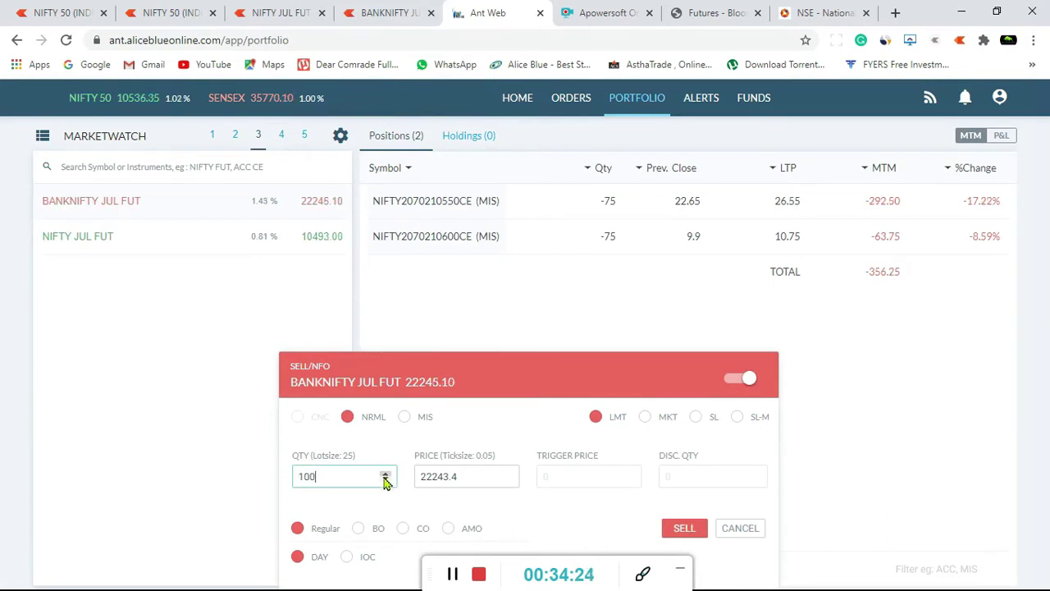
click(358, 527)
click(361, 439)
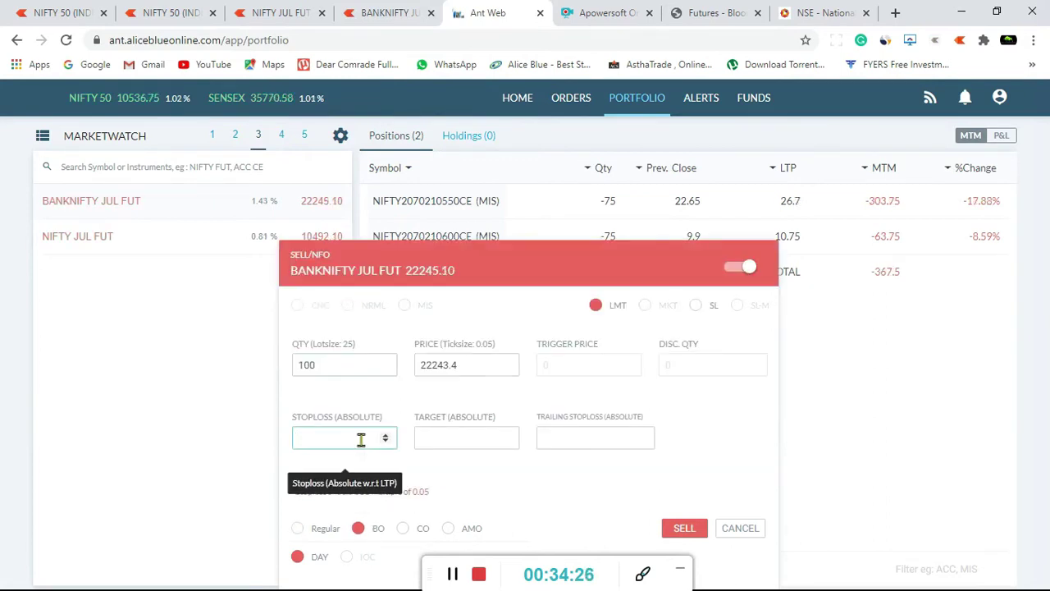
text(50)
click(461, 446)
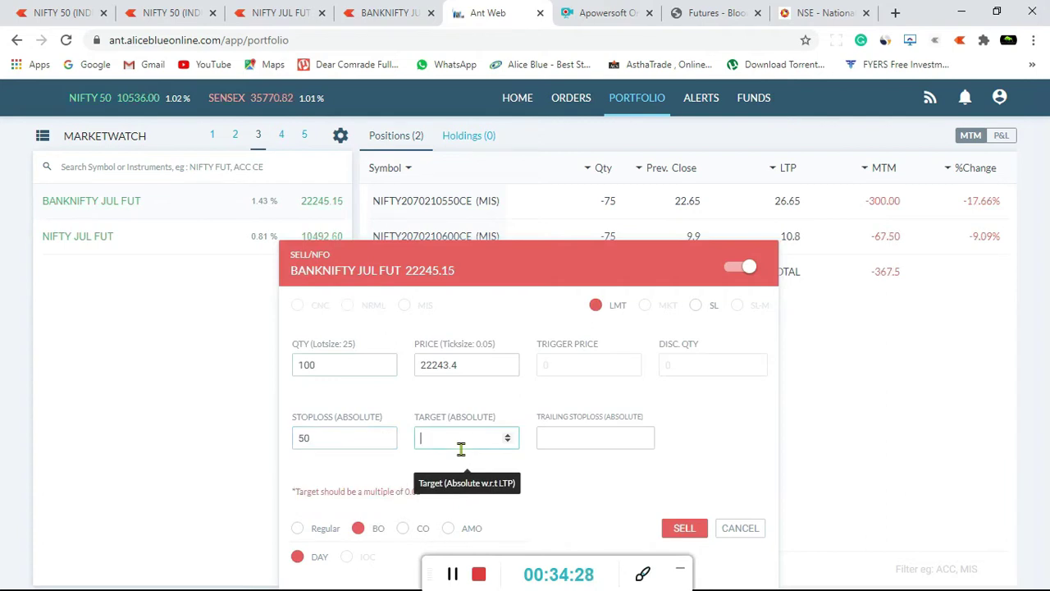
text(80)
- Examine the BANKNIFTY JUL FUT and NIFTY JUL FUT five-minute charts in Kite against the open sell order
click(413, 6)
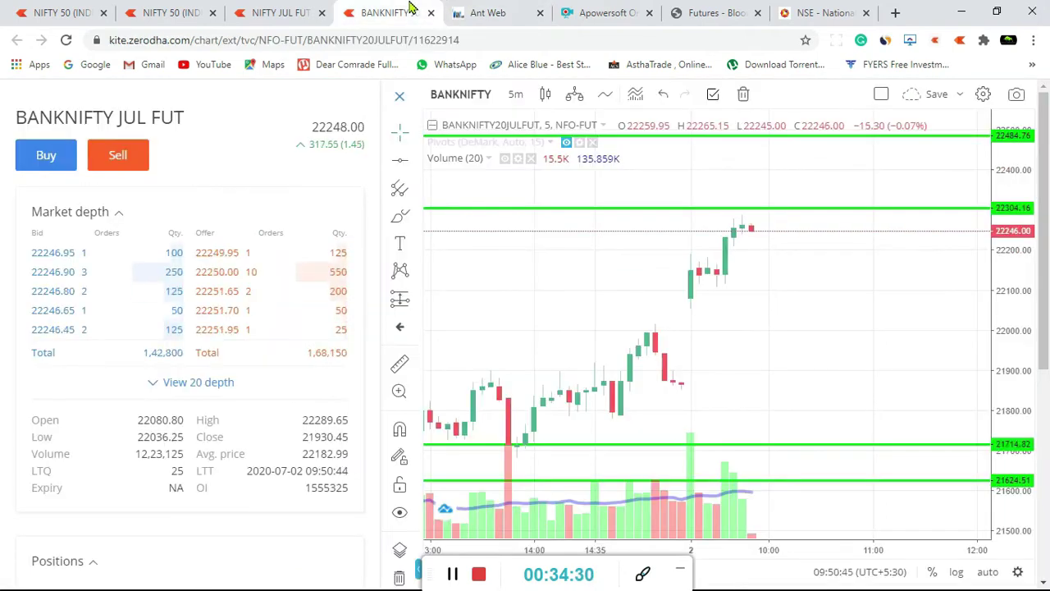
click(305, 6)
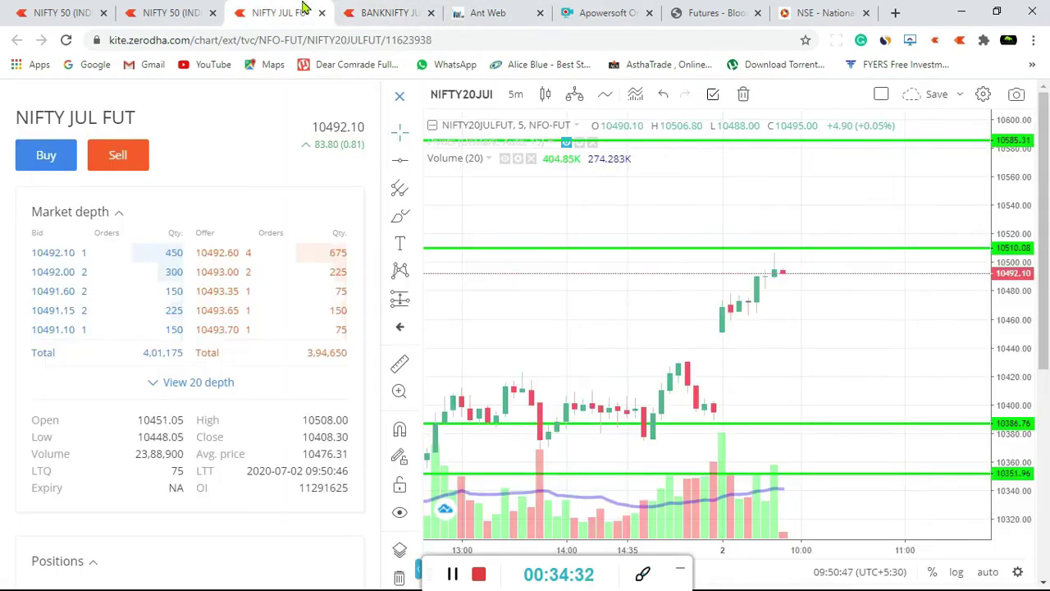
click(386, 10)
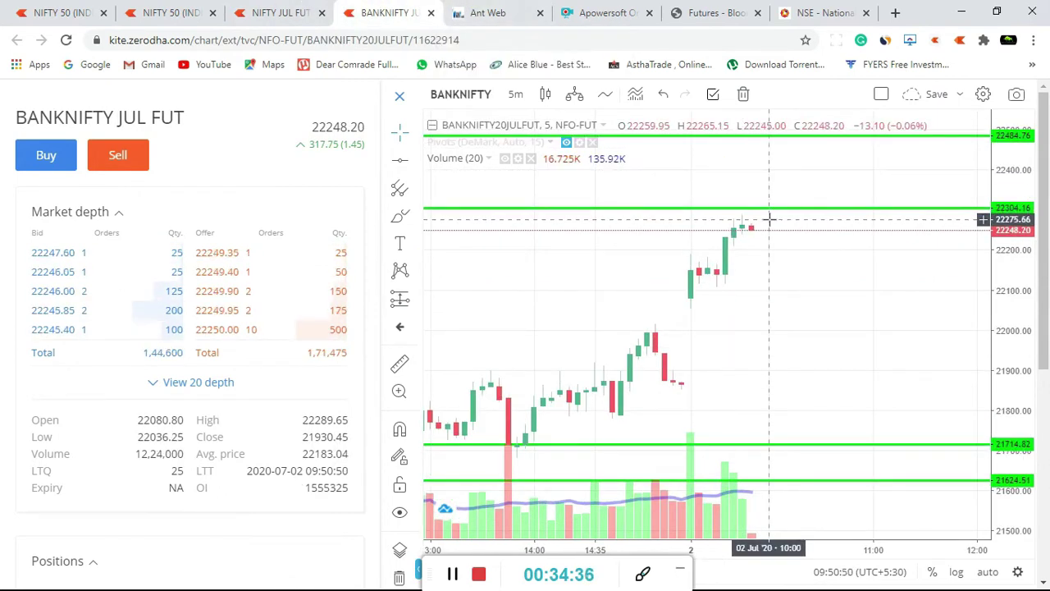
click(490, 12)
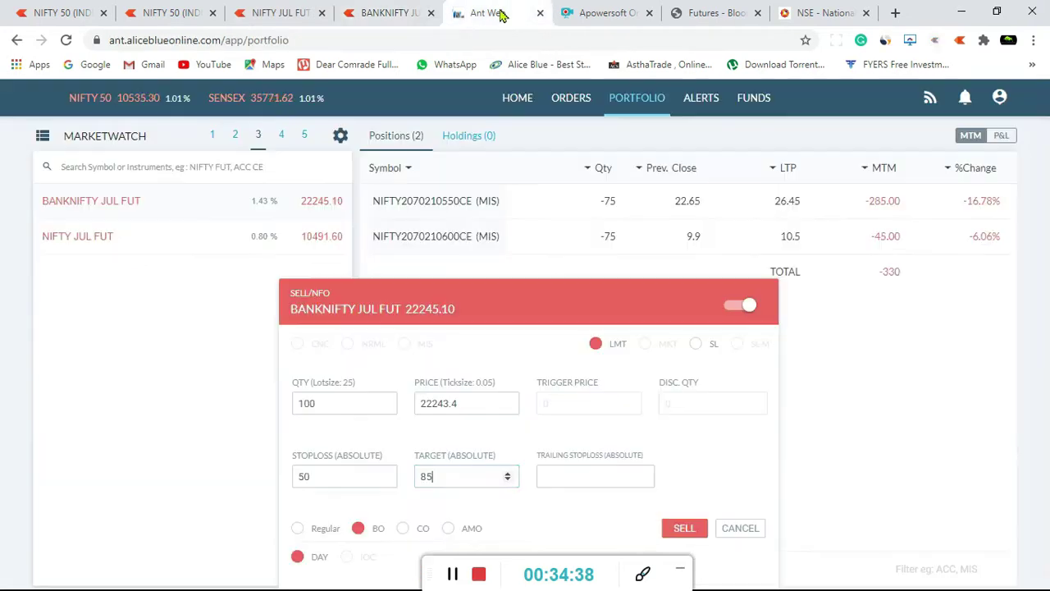
click(396, 8)
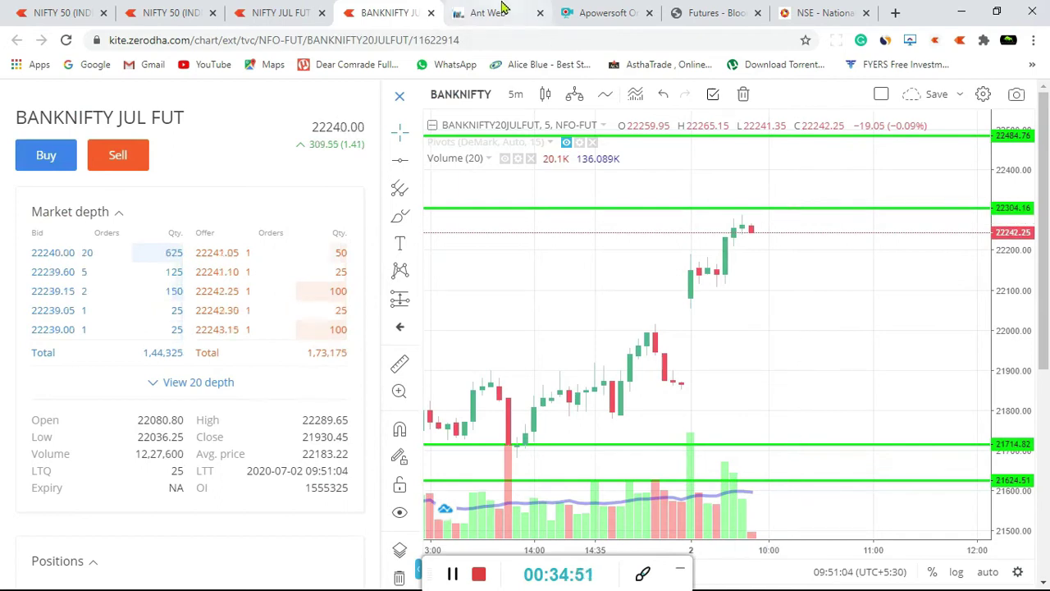
click(279, 12)
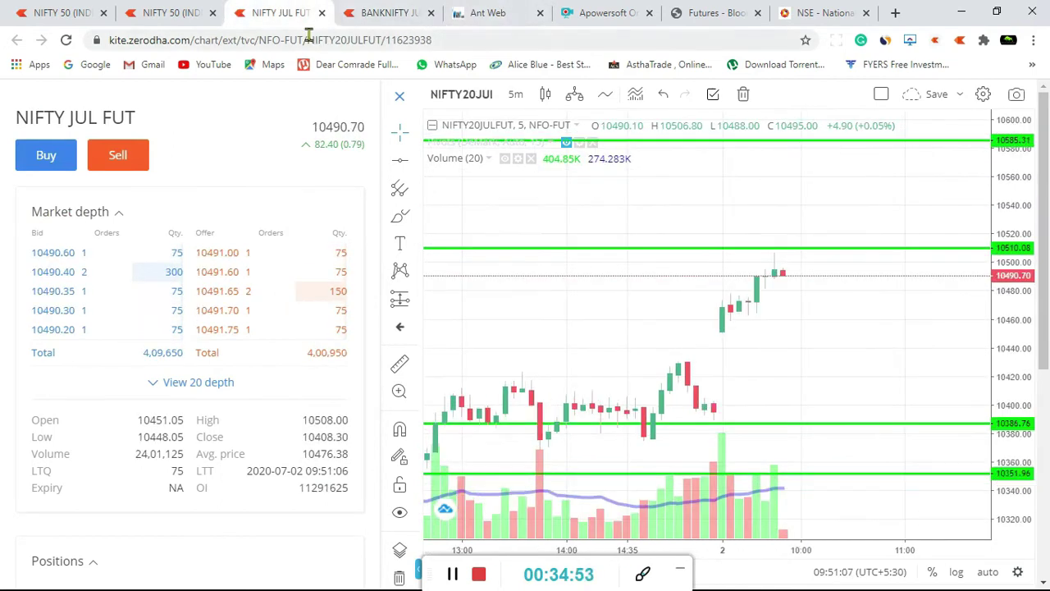
click(425, 8)
- Return to Ant Web and set the sell order's limit price to 22245
click(484, 13)
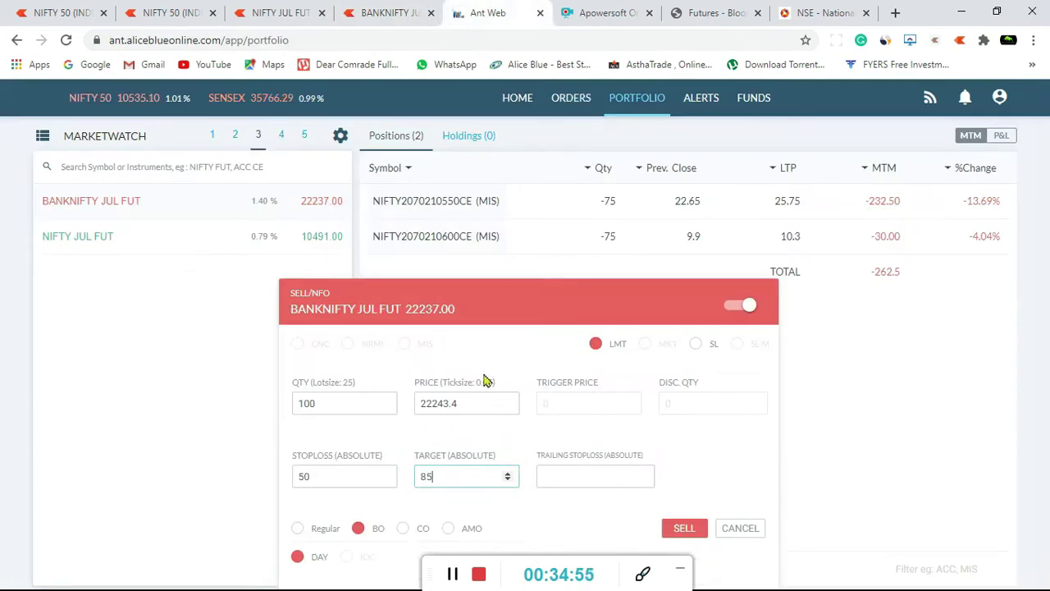
click(472, 403)
key(BackSpace)
key(BackSpace)
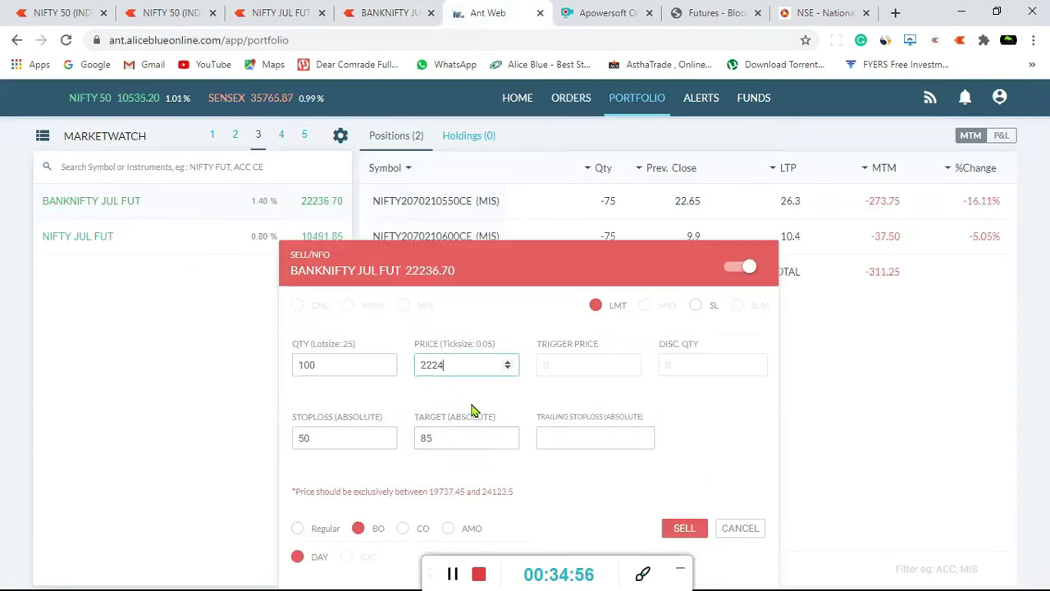
text(5)
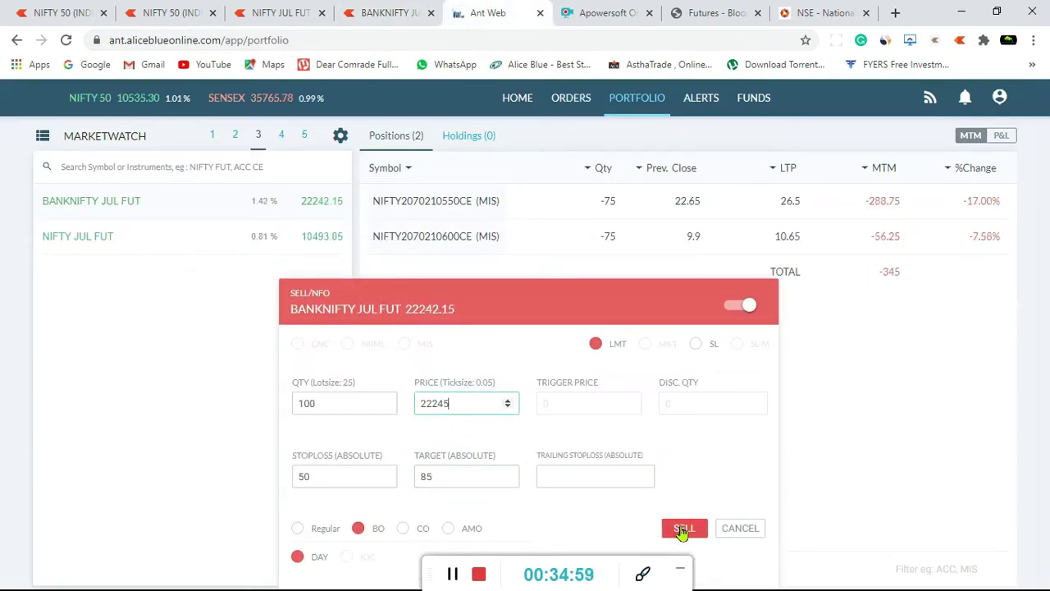
- Recheck the NIFTY and BANKNIFTY futures charts, and submit the BANKNIFTY JUL FUT bracket sell order
click(302, 10)
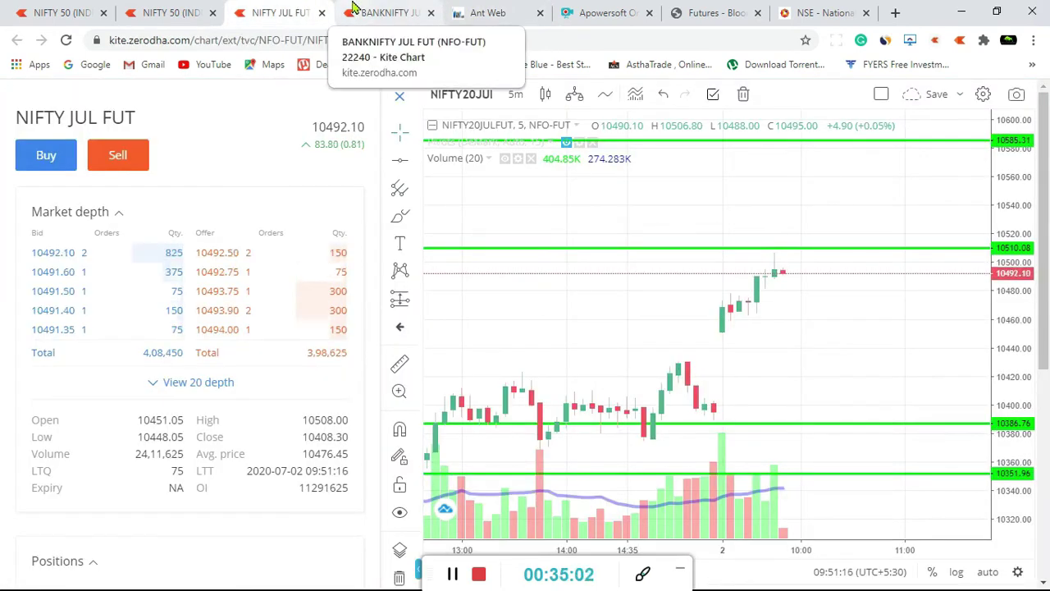
click(353, 9)
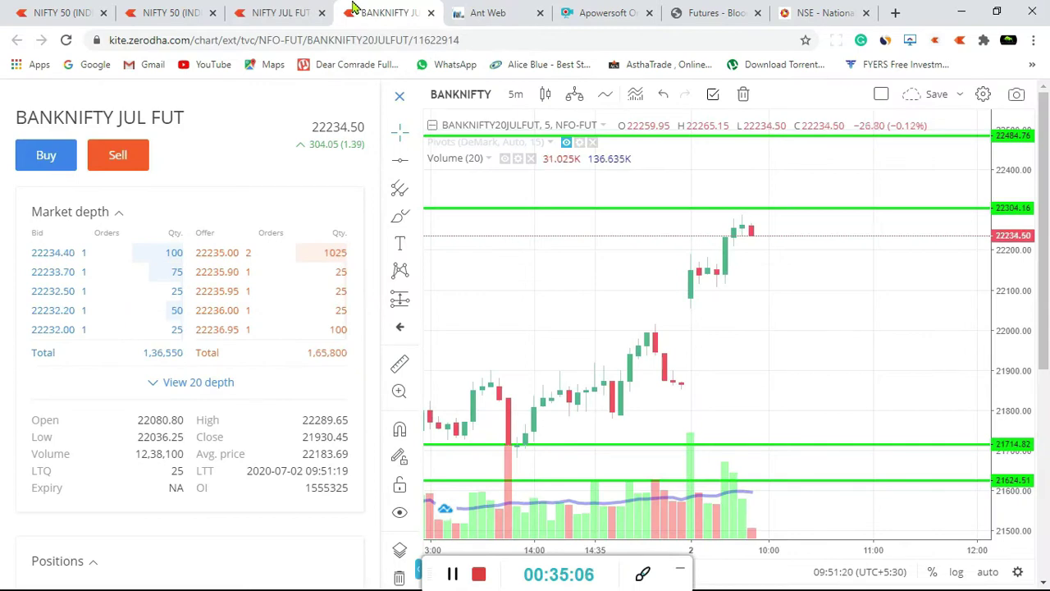
click(500, 10)
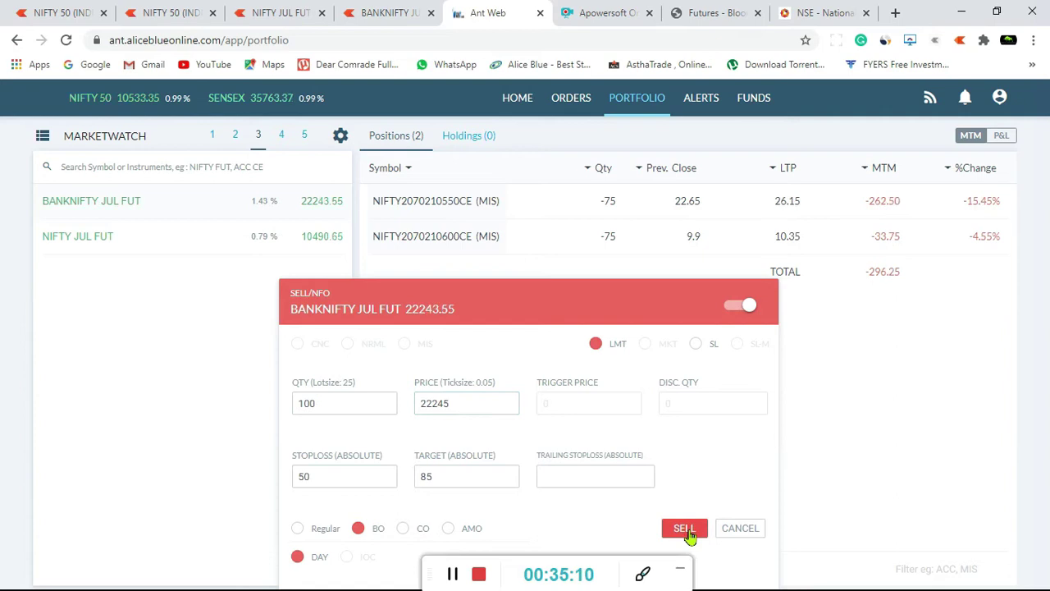
click(685, 529)
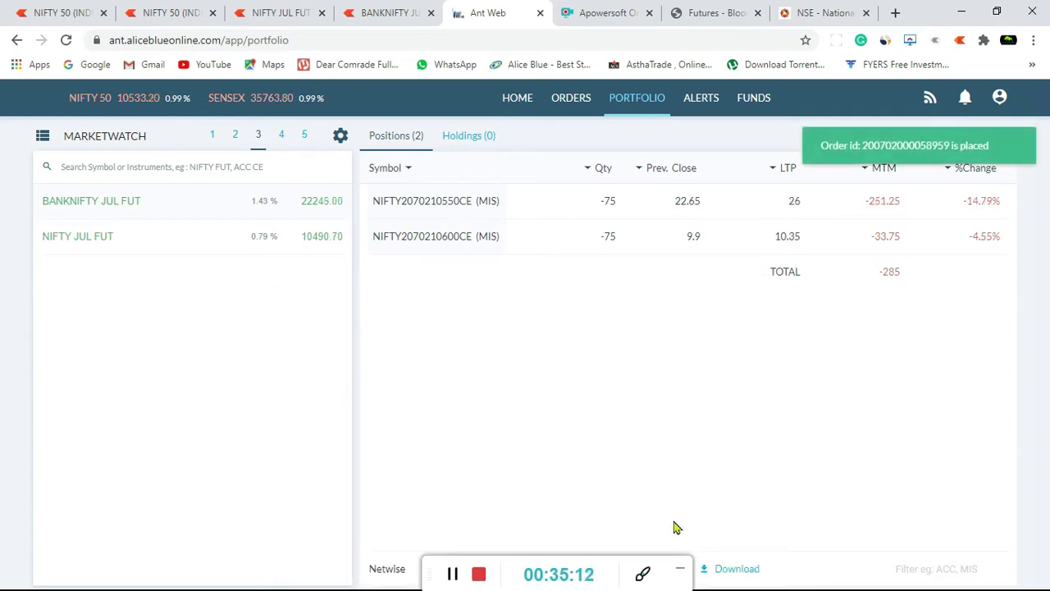
- Review the pending orders and open positions, and compare them with the BANKNIFTY JUL FUT chart
click(563, 98)
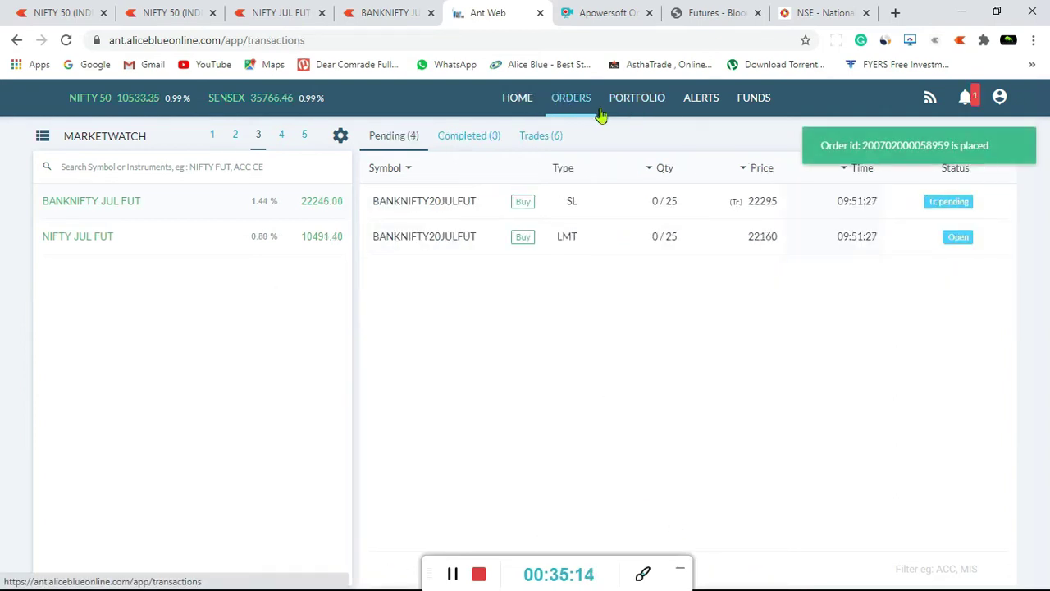
click(967, 98)
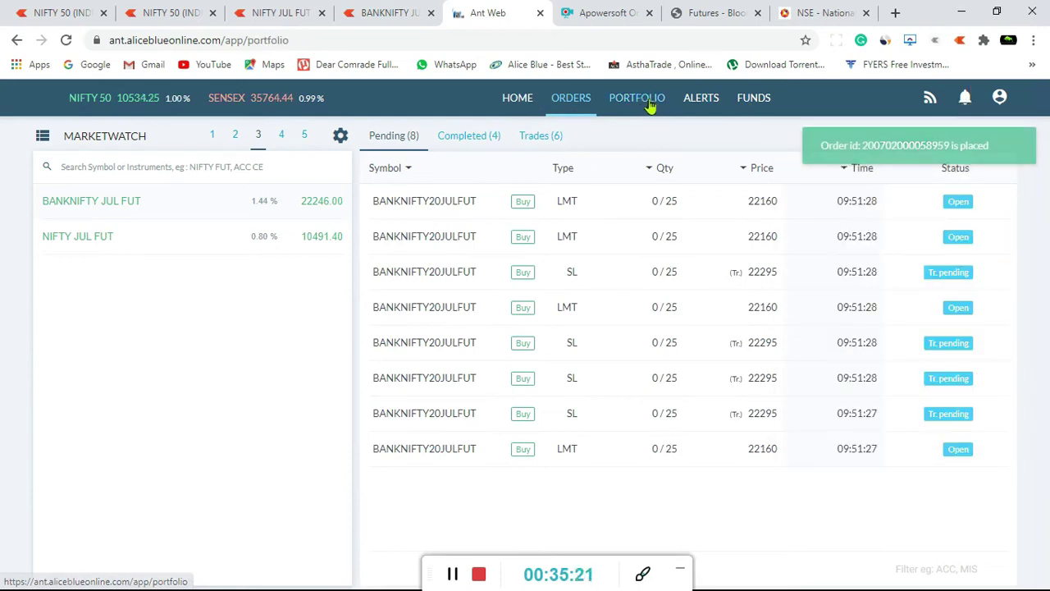
click(654, 103)
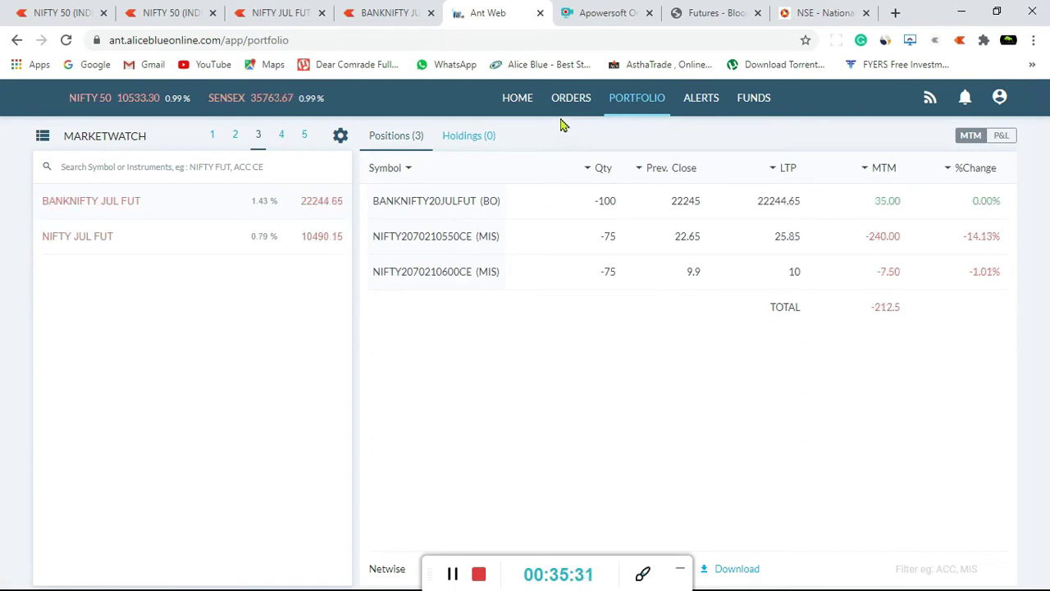
click(400, 14)
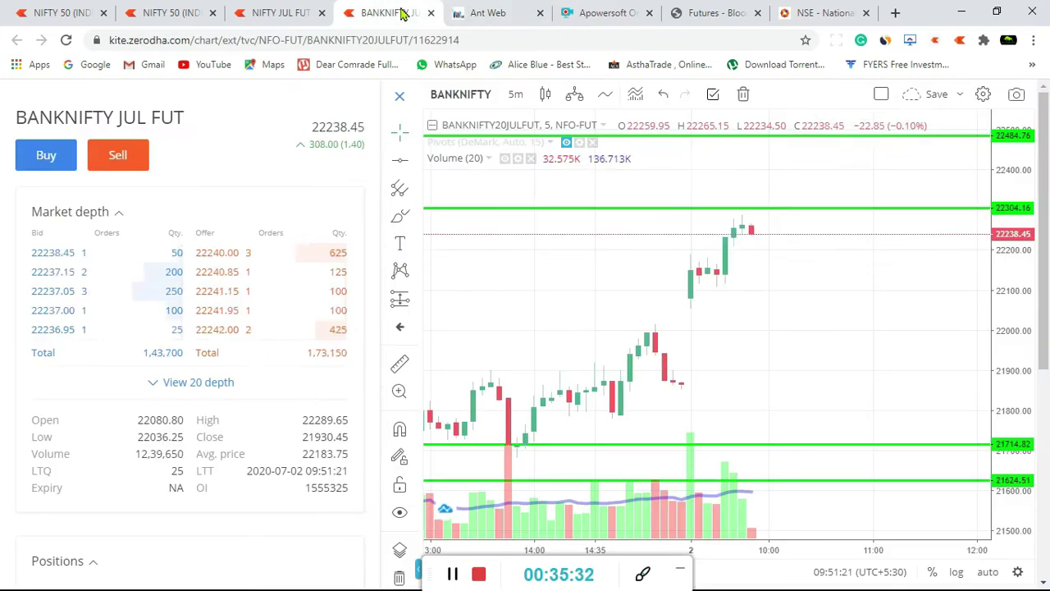
click(490, 11)
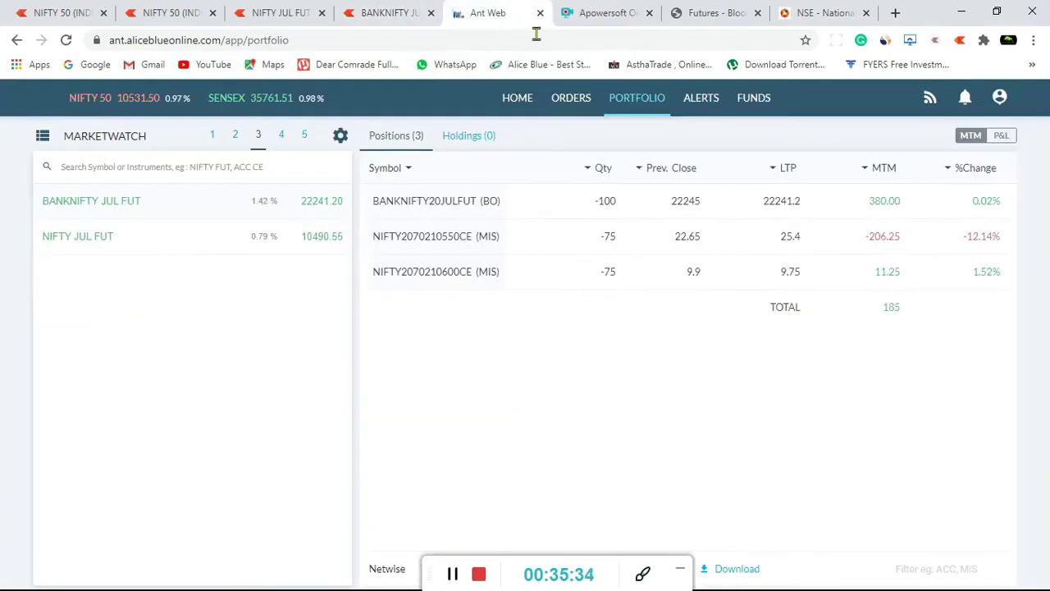
- Modify the limit buy order in the first row of the pending orders to a price of 22180
click(580, 105)
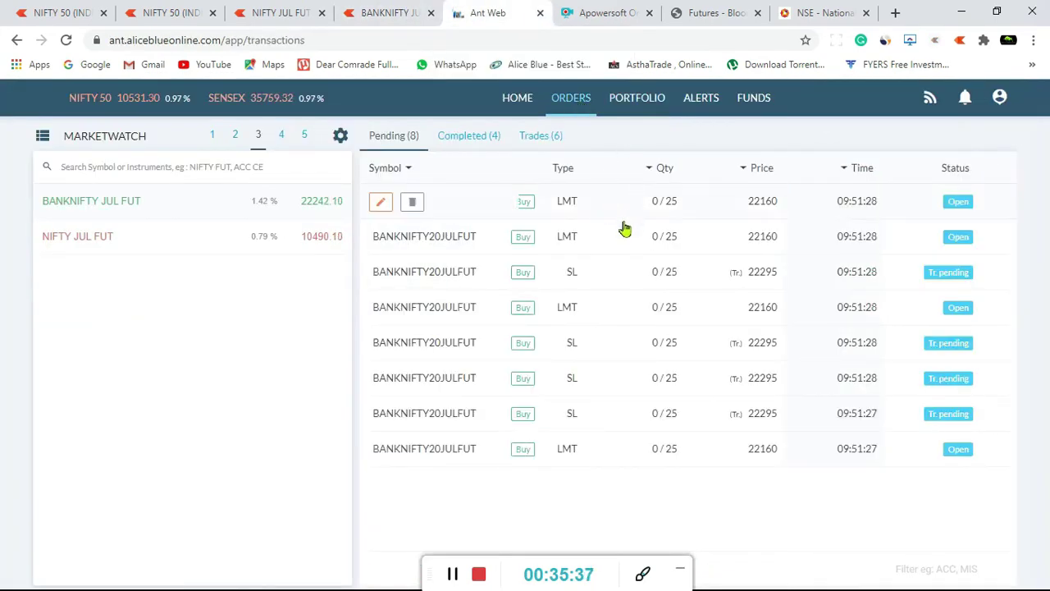
mouse_move(417, 249)
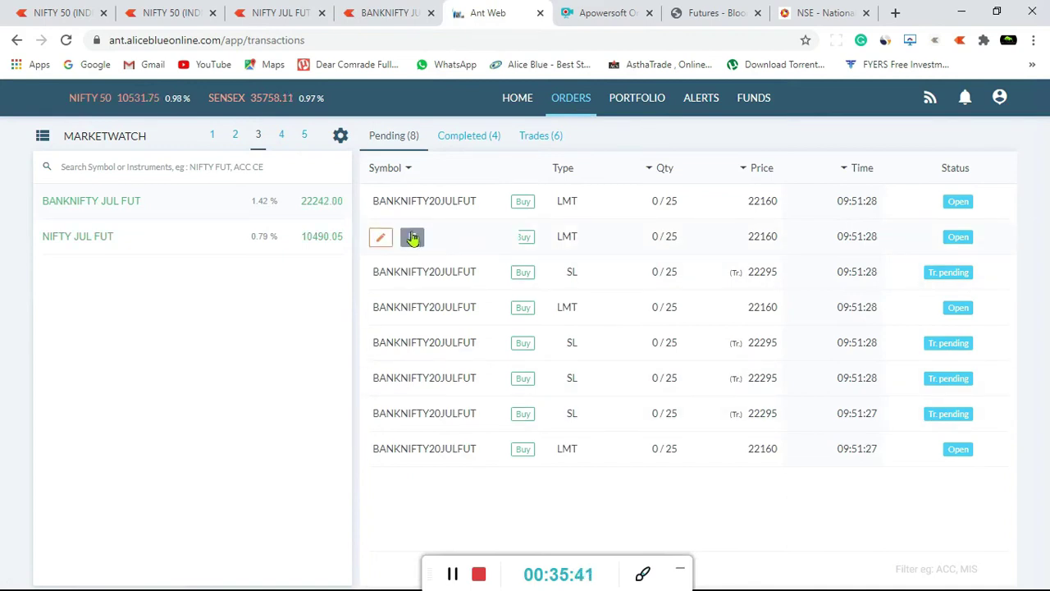
click(382, 205)
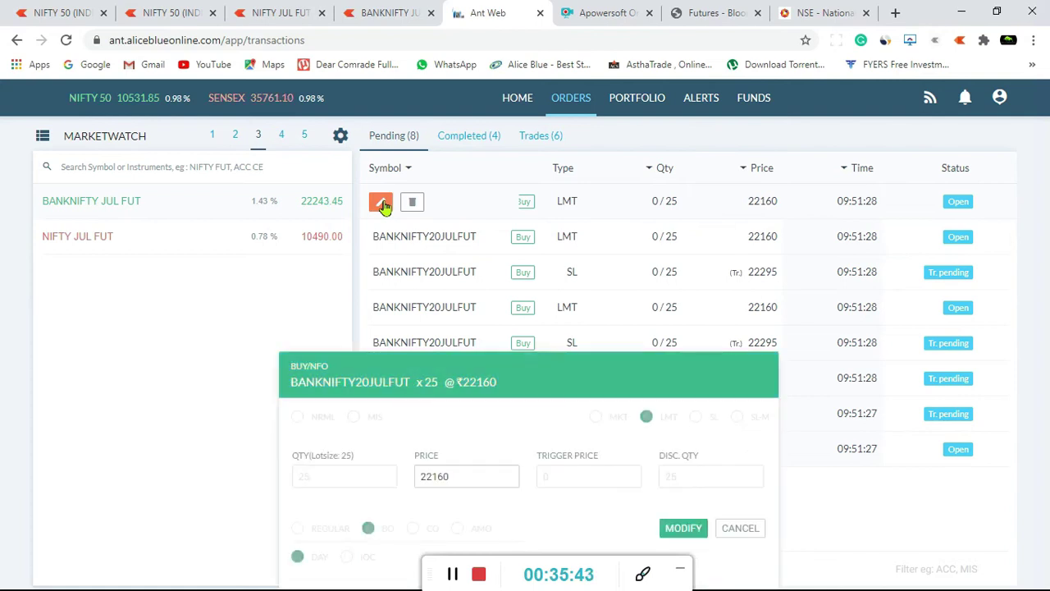
click(466, 469)
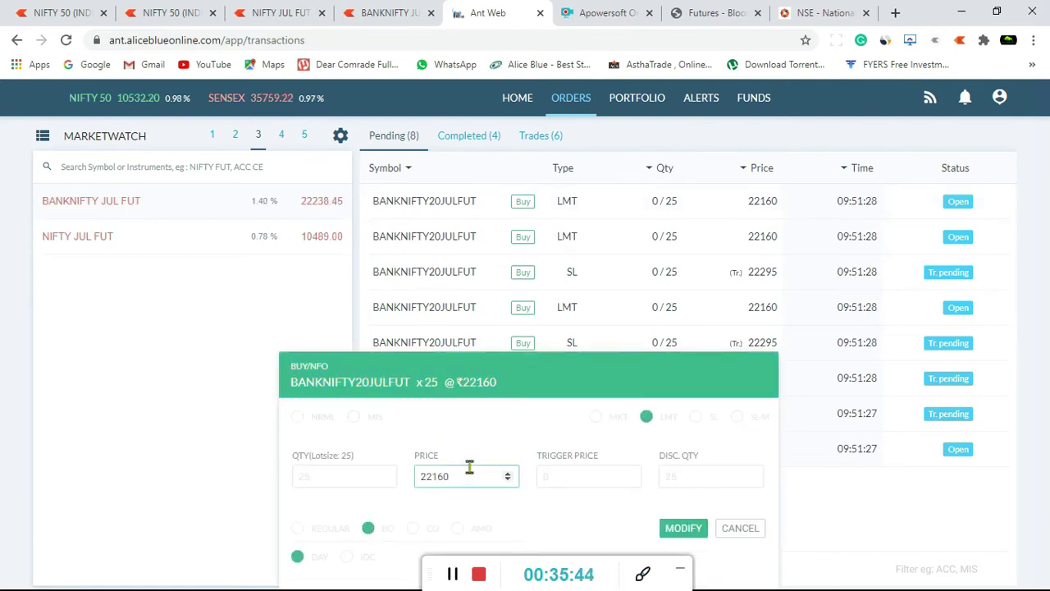
key(BackSpace)
key(BackSpace)
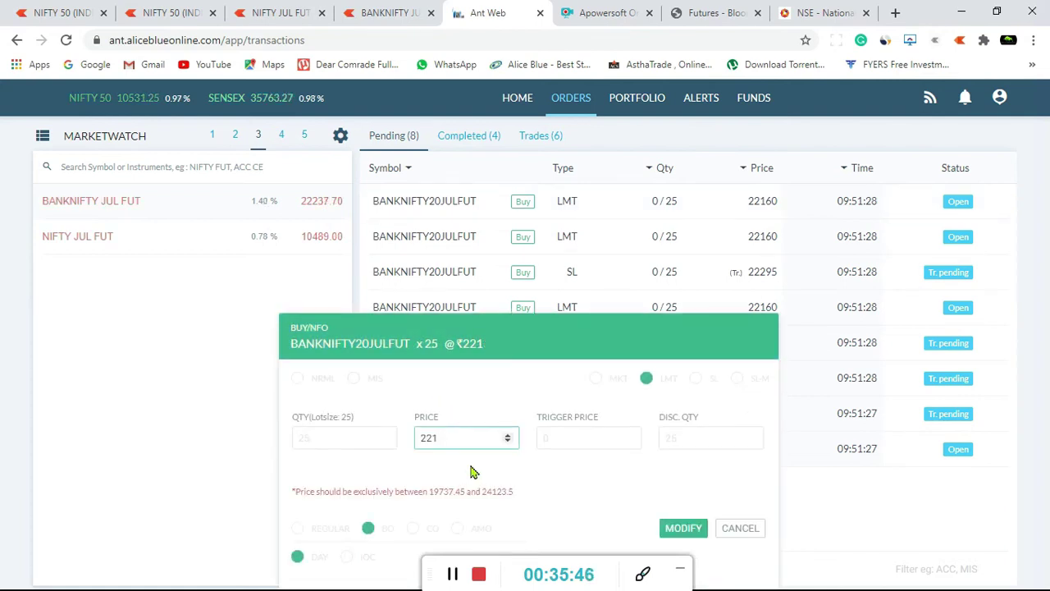
text(80)
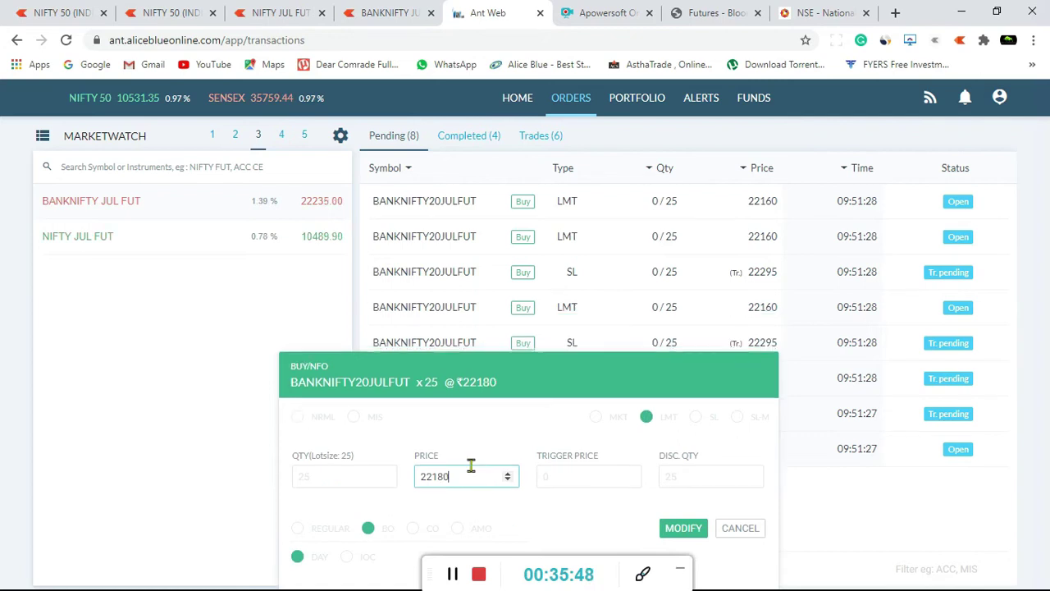
click(682, 529)
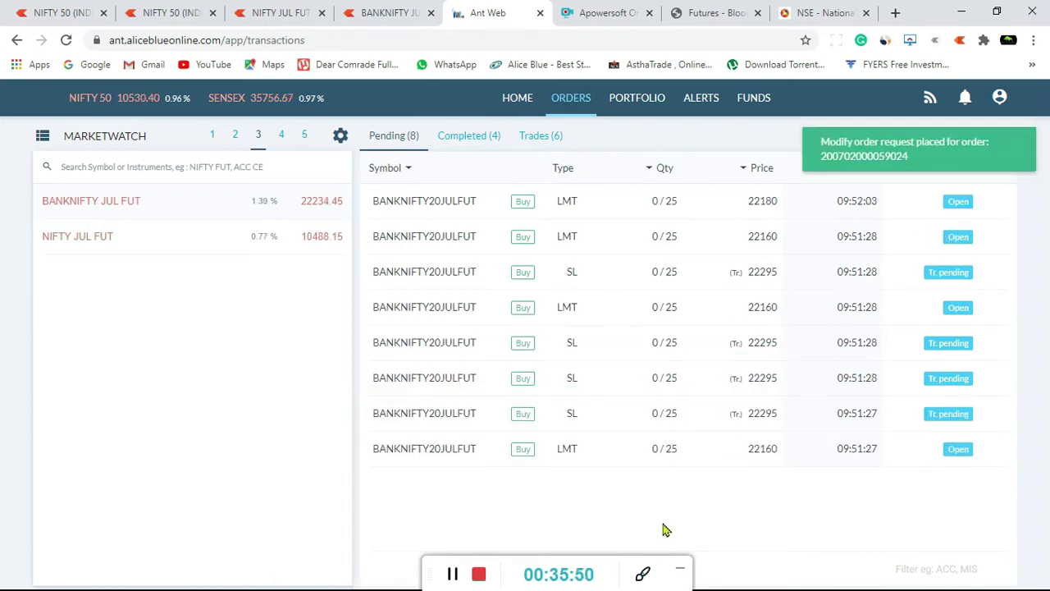
- Modify the 22160 limit buy order in the second row of the pending orders to a price of 22180
mouse_move(398, 305)
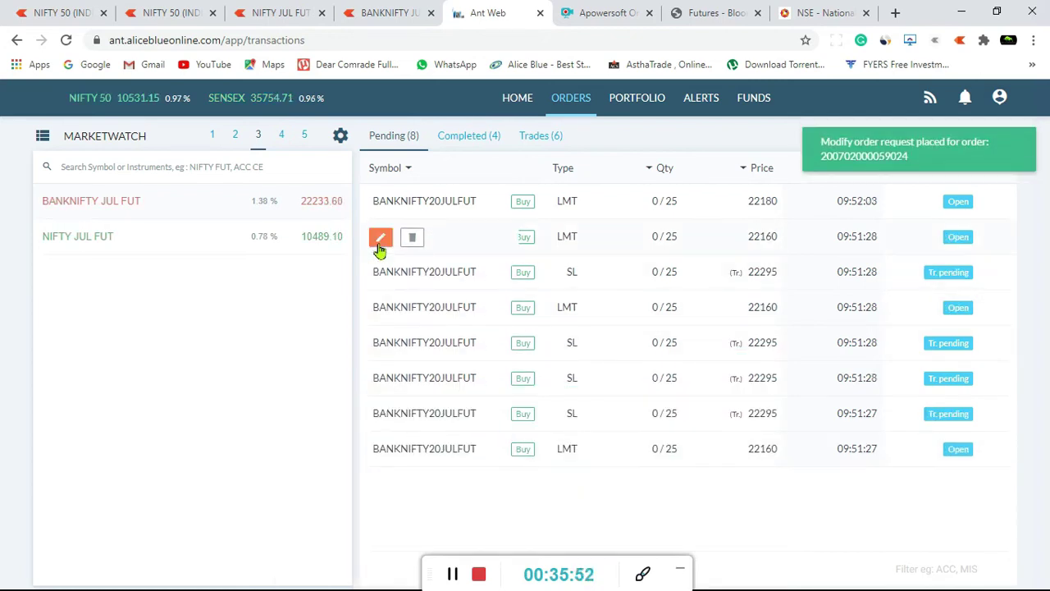
click(380, 246)
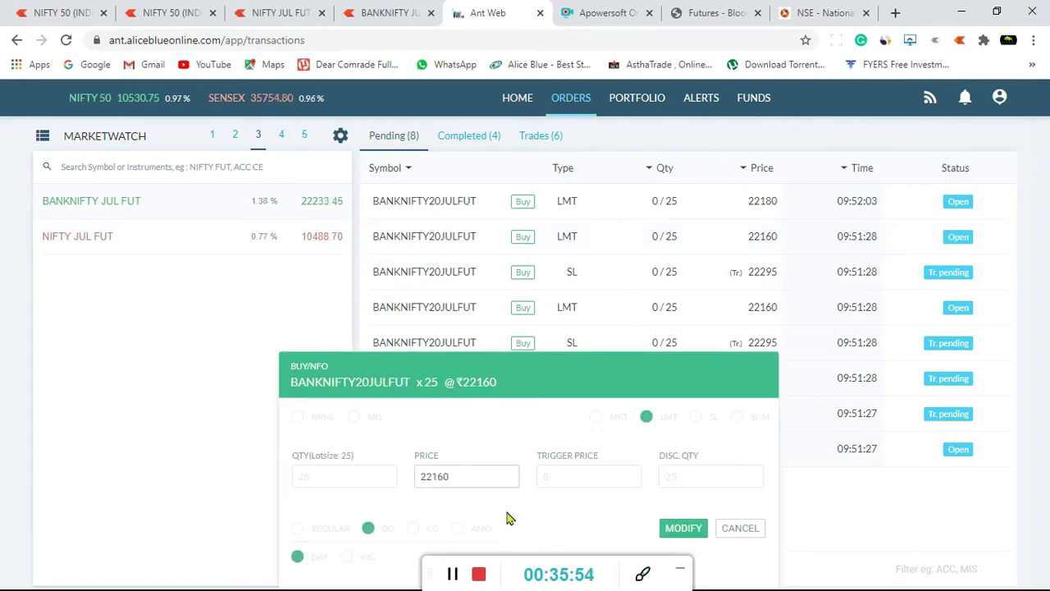
click(480, 479)
key(BackSpace)
key(BackSpace)
text(8)
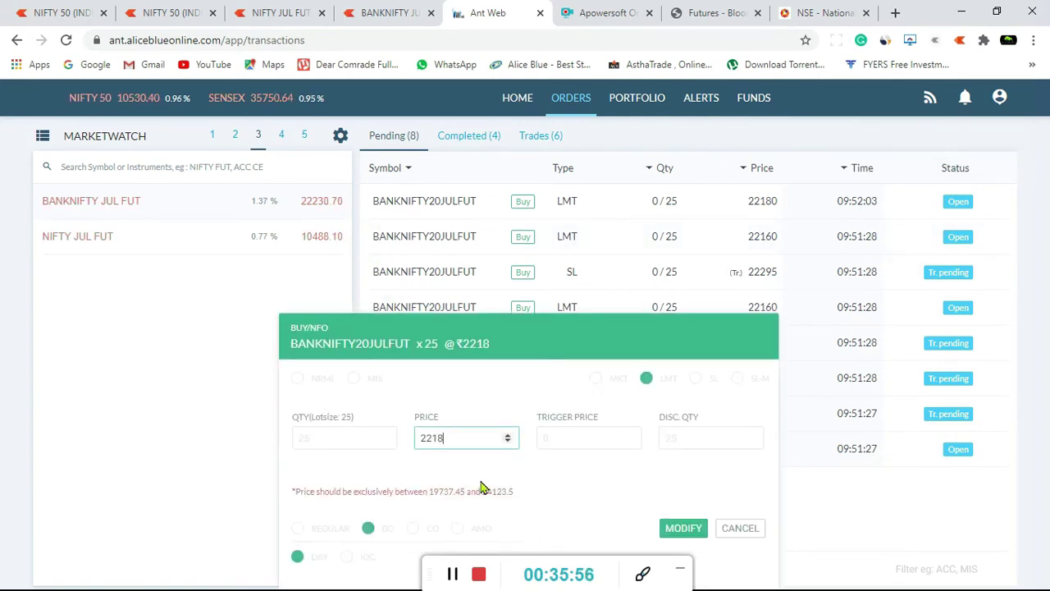
text(0)
click(668, 527)
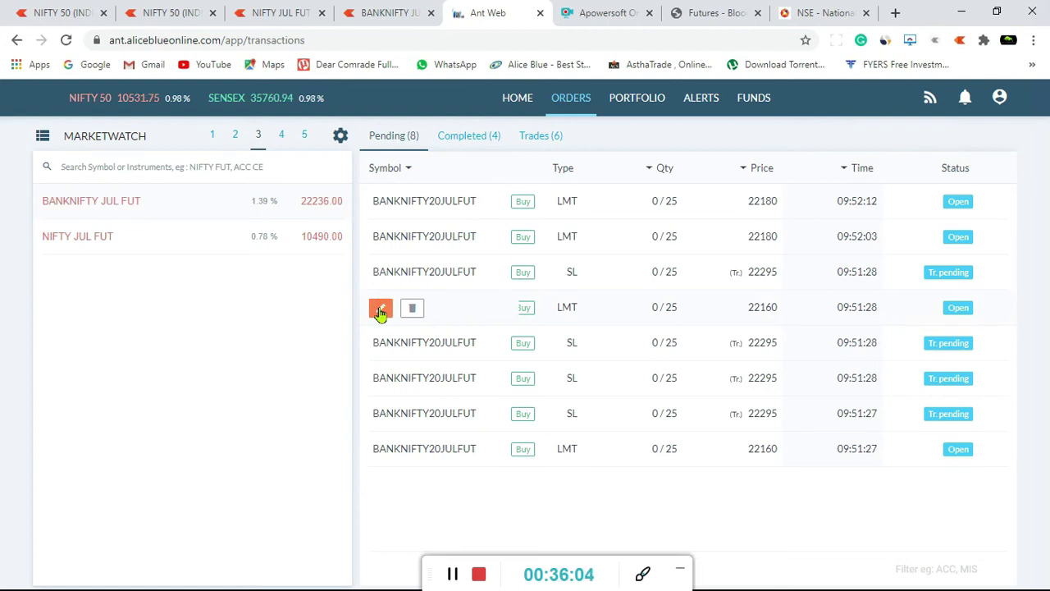
- Modify the 22160 limit buy order in the fourth row of the pending orders to a price of 22180
click(380, 312)
click(476, 468)
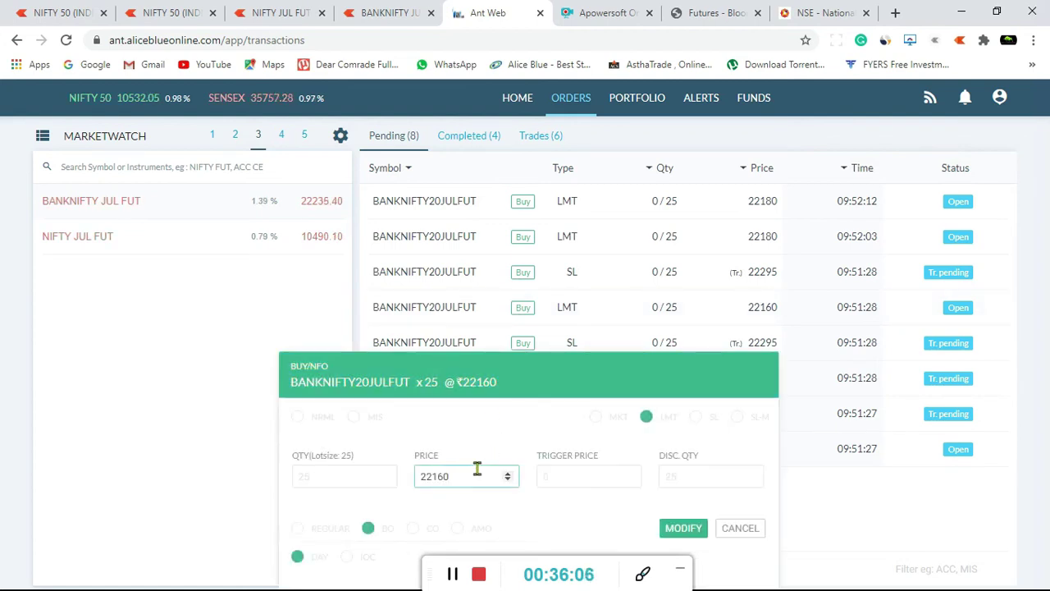
key(BackSpace)
key(BackSpace)
text(8)
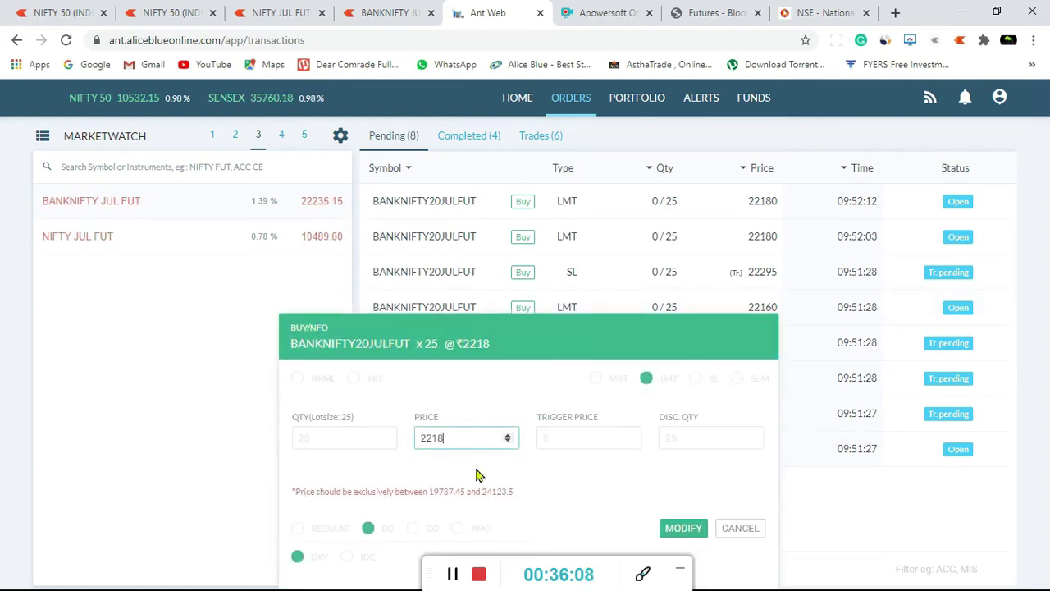
text(0)
click(661, 526)
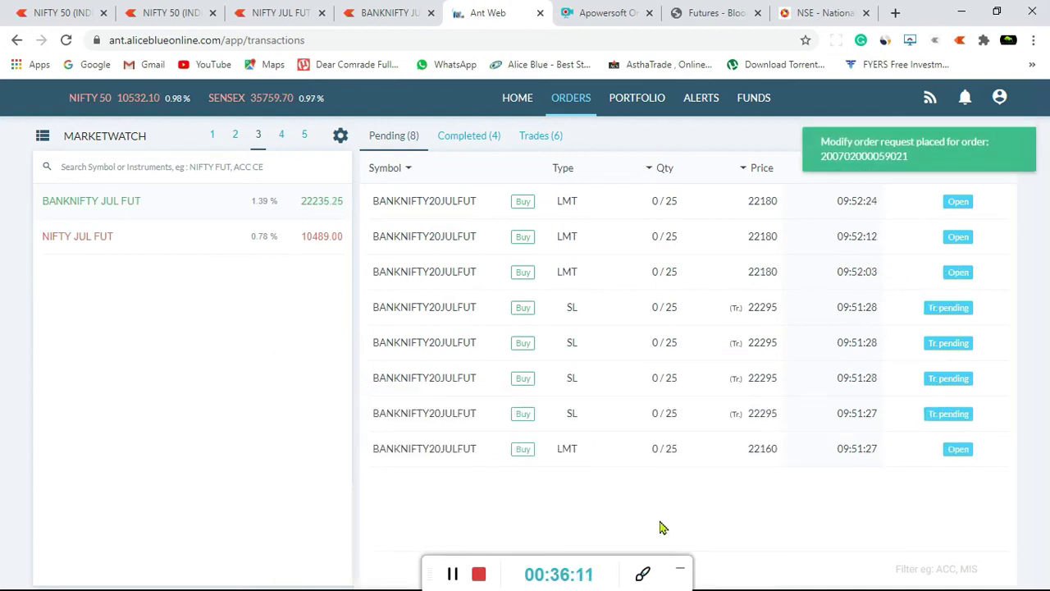
- Modify the 22160 limit buy order in the last row of the pending orders to a price of 22180
mouse_move(410, 457)
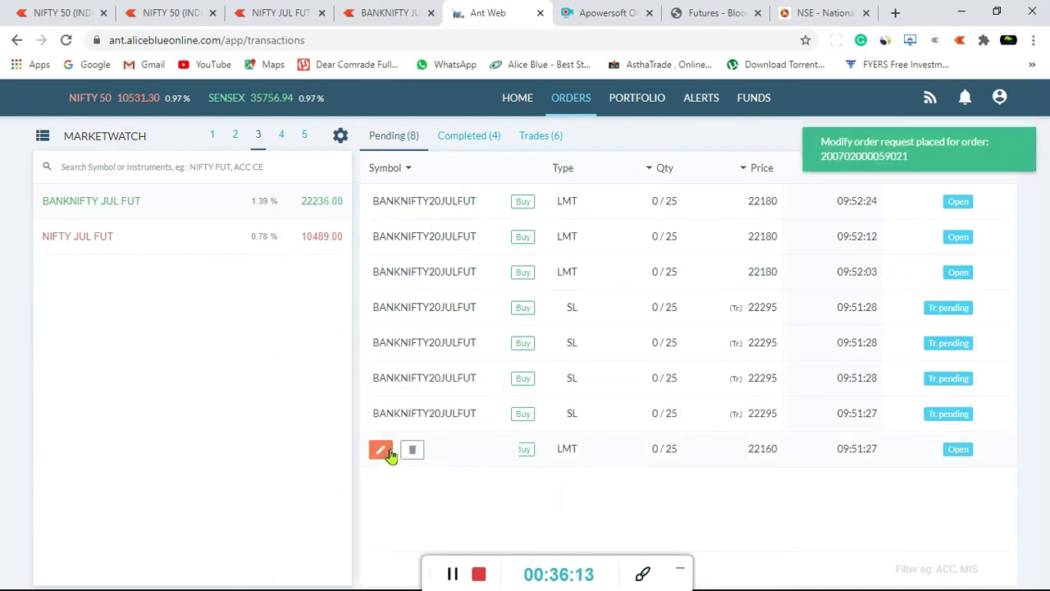
click(381, 449)
click(466, 477)
key(BackSpace)
key(BackSpace)
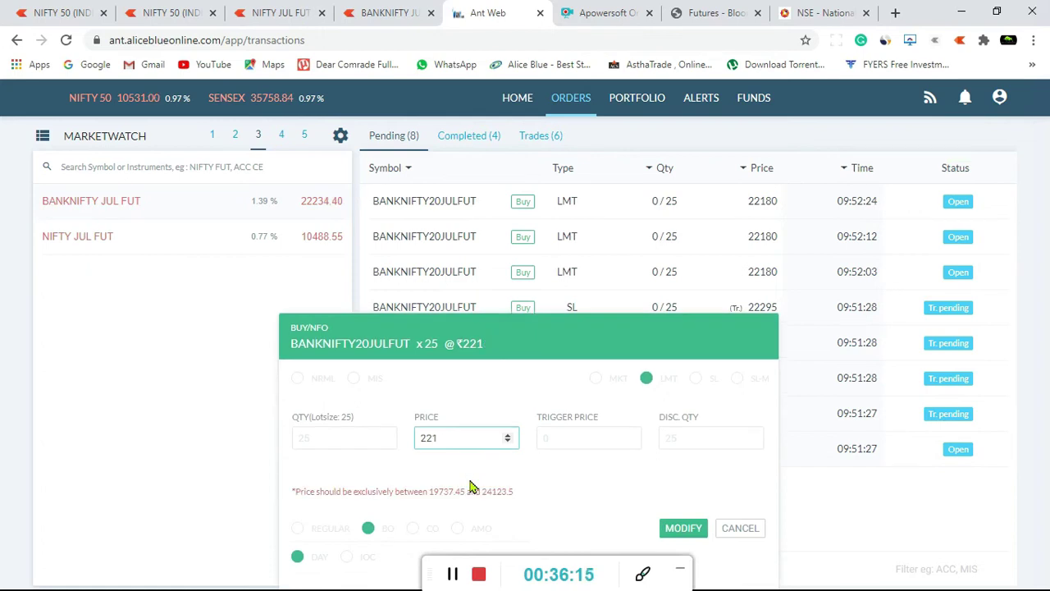
text(80)
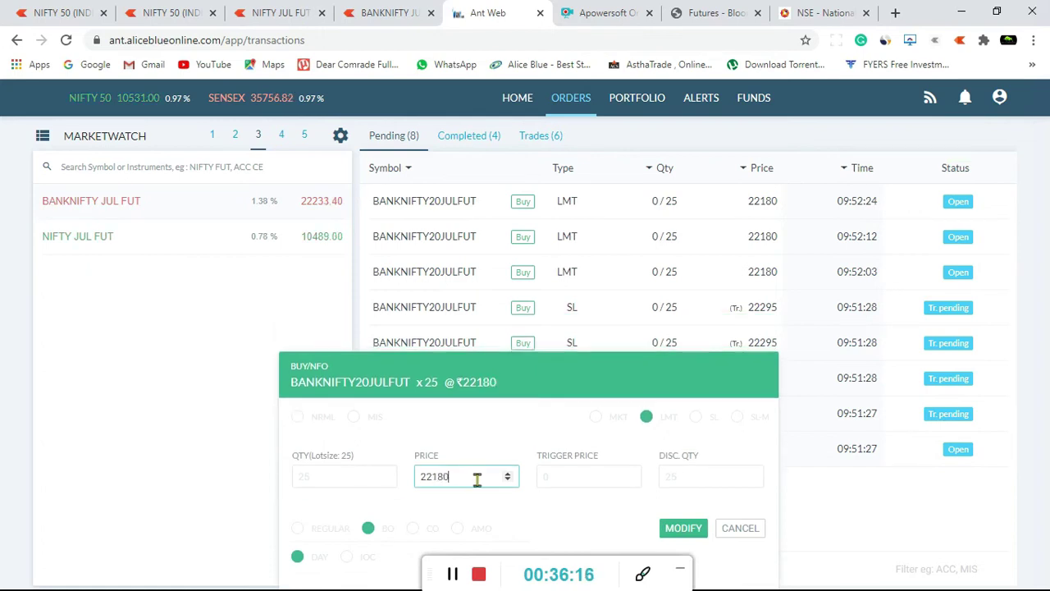
click(684, 530)
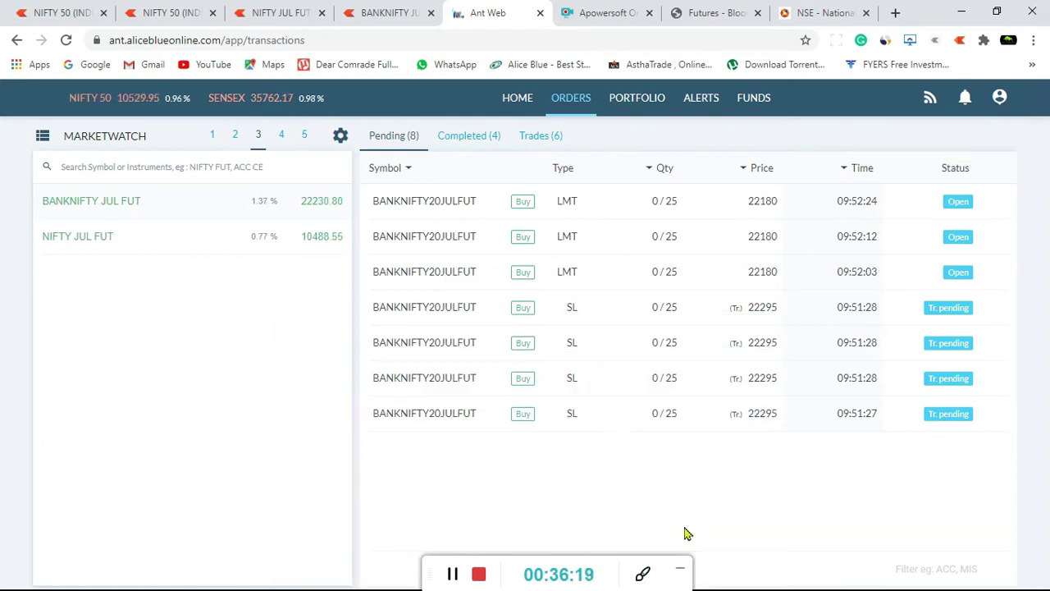
- Check the open positions and futures charts, and modify one of the 22295 stop-loss buy orders to a trigger price of 22255
click(630, 108)
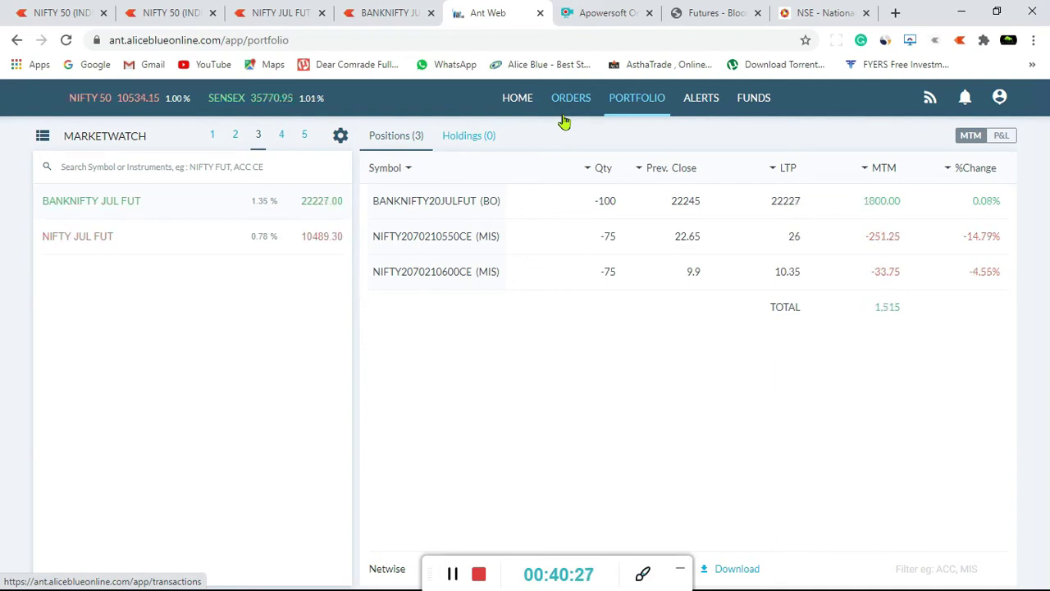
click(318, 10)
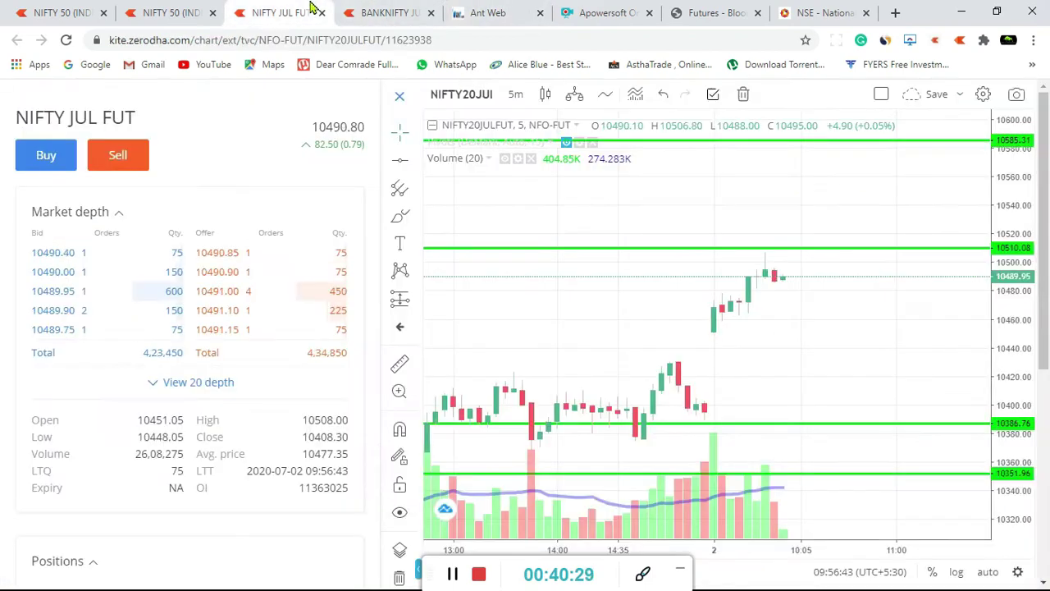
click(351, 10)
click(479, 10)
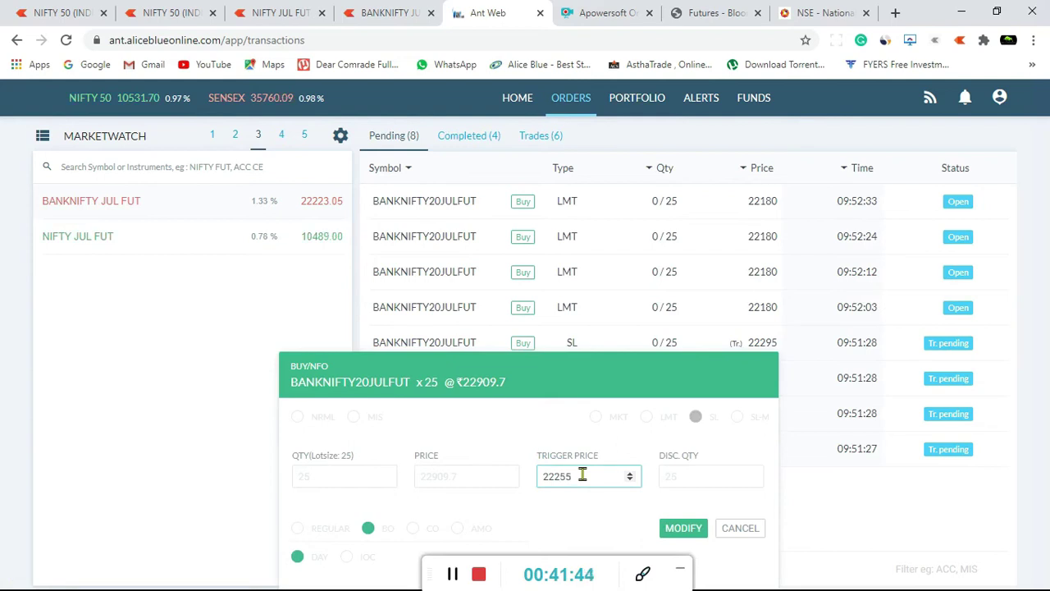
click(689, 529)
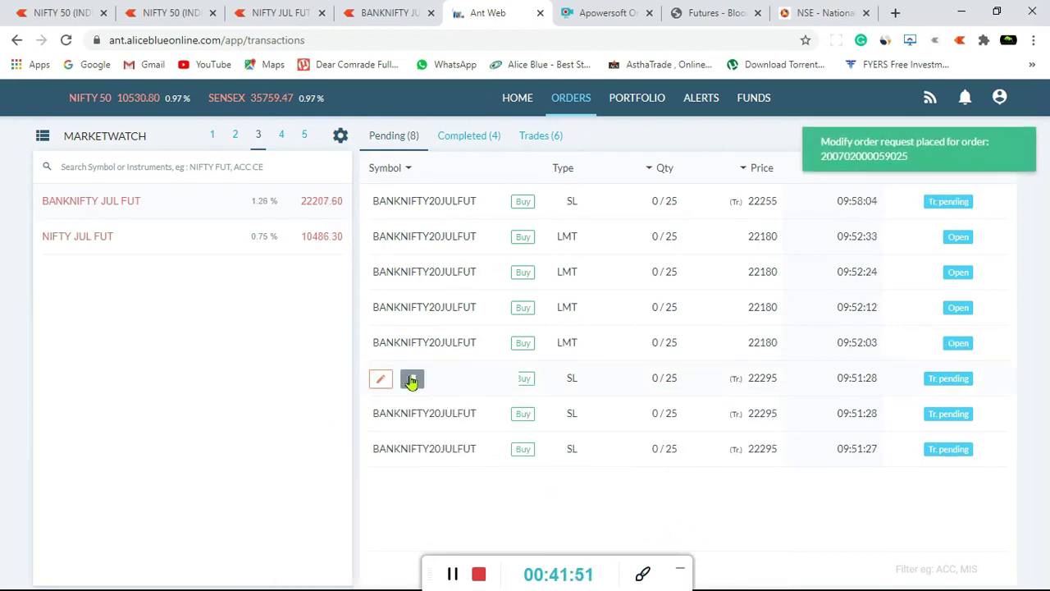
- Modify the 22295 stop-loss buy order in the seventh row of the pending orders to a trigger price of 22255
mouse_move(397, 410)
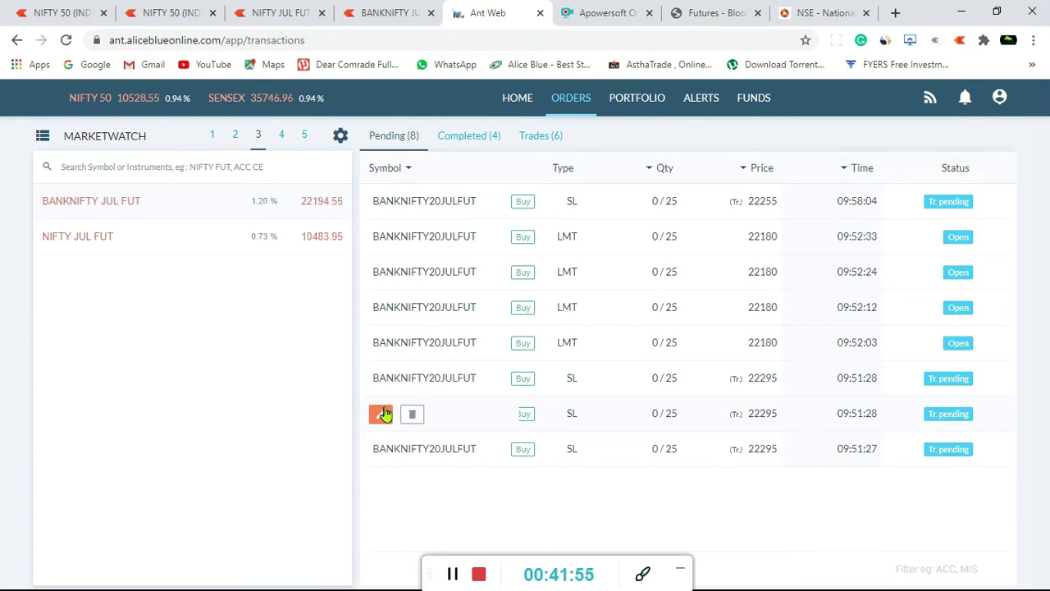
click(383, 414)
click(581, 476)
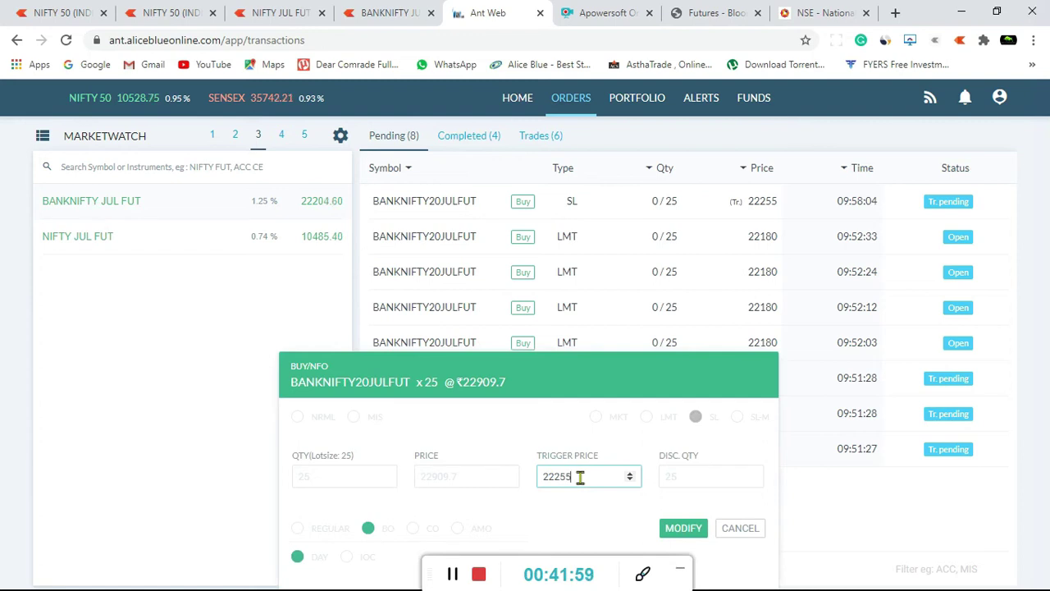
click(683, 527)
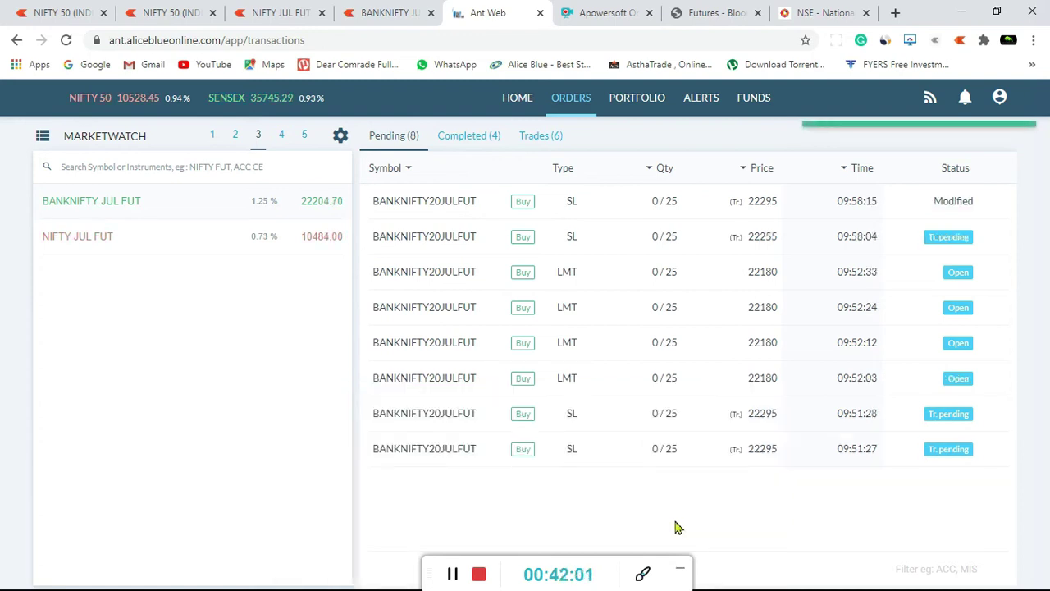
- Modify the remaining 22295 stop-loss buy order timed 09:51:28 to a trigger price of 22255
click(380, 416)
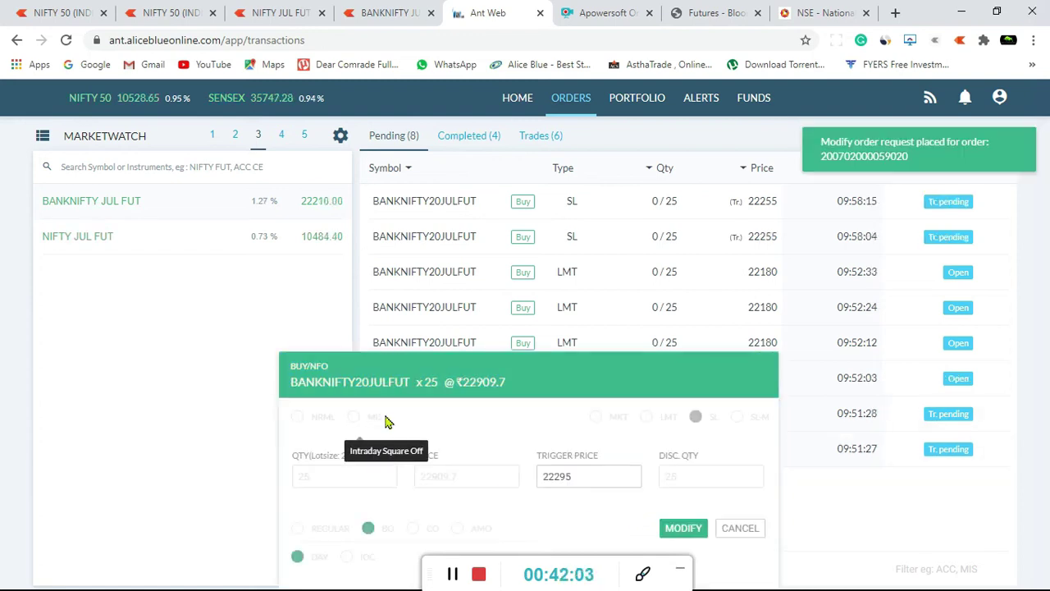
click(574, 479)
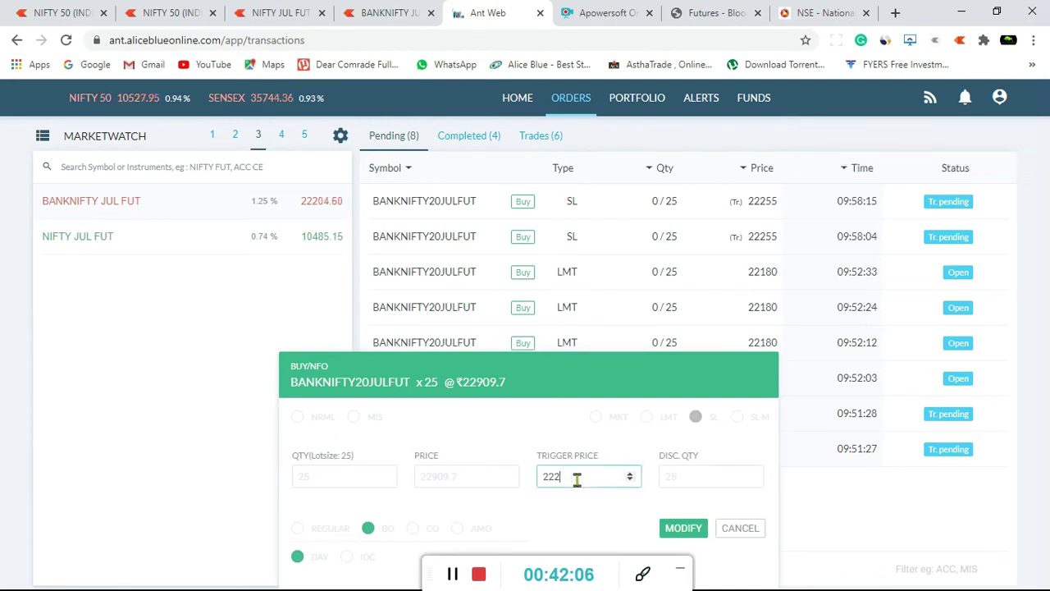
click(677, 529)
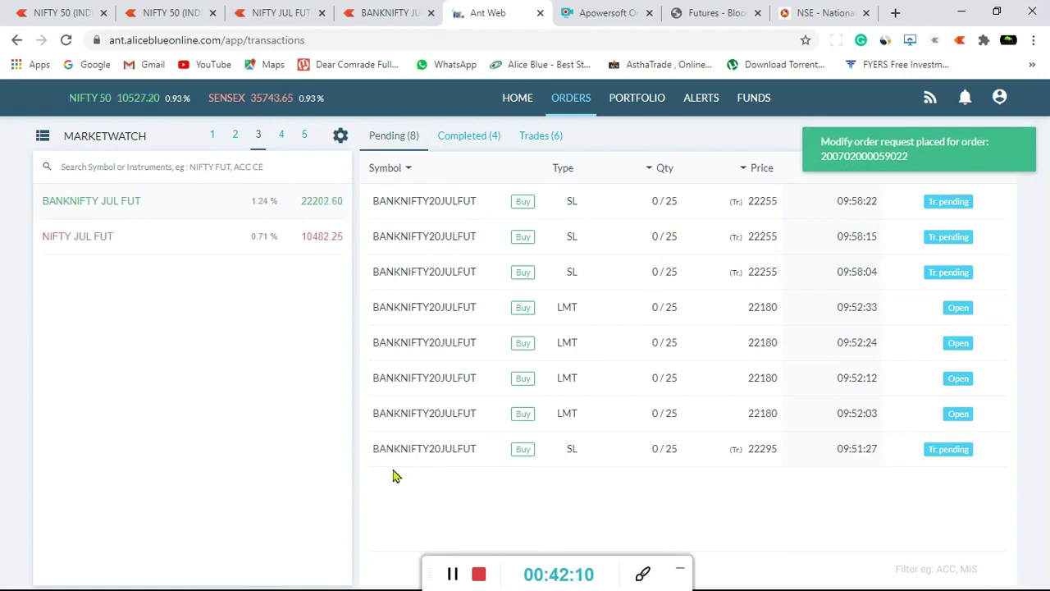
- Modify the 22295 stop-loss buy order in the last row of the pending orders to a trigger price of 22255
click(380, 453)
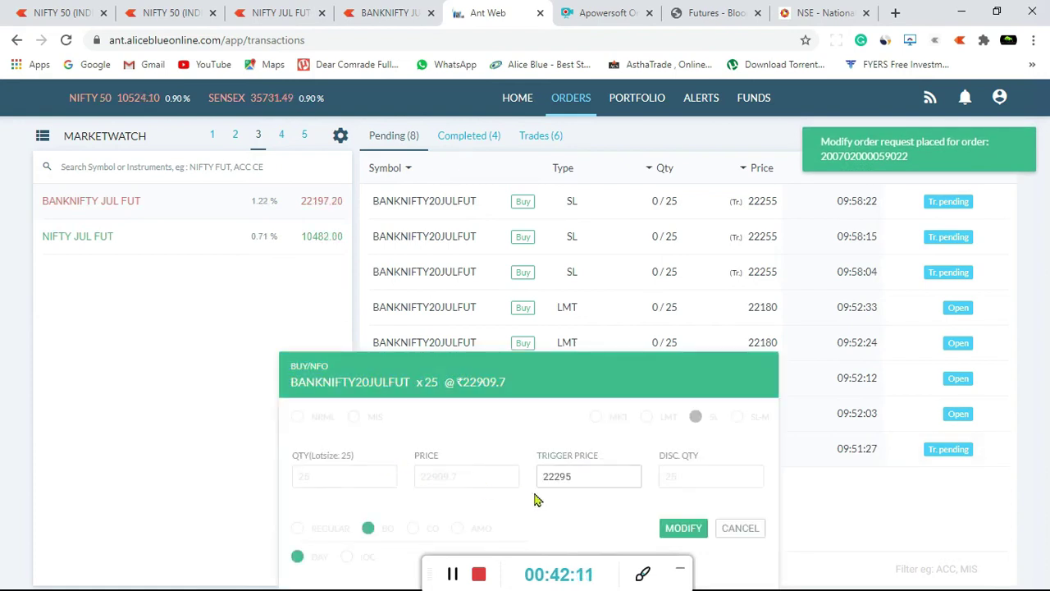
click(581, 479)
key(BackSpace)
key(BackSpace)
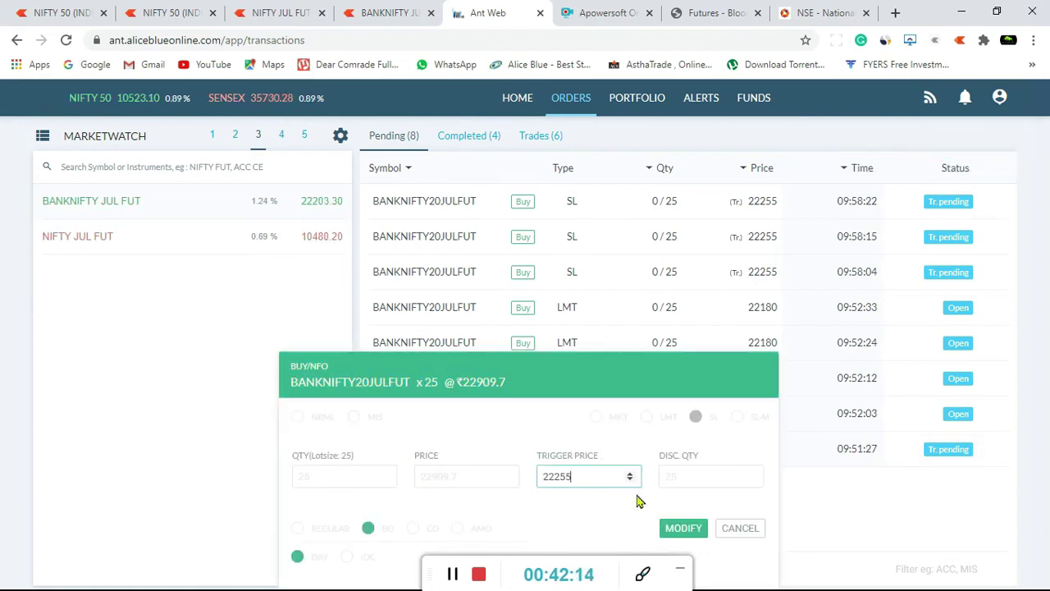
click(671, 526)
- Review the open positions and pending orders, and compare them with the NIFTY JUL FUT and BANKNIFTY JUL FUT charts
click(653, 96)
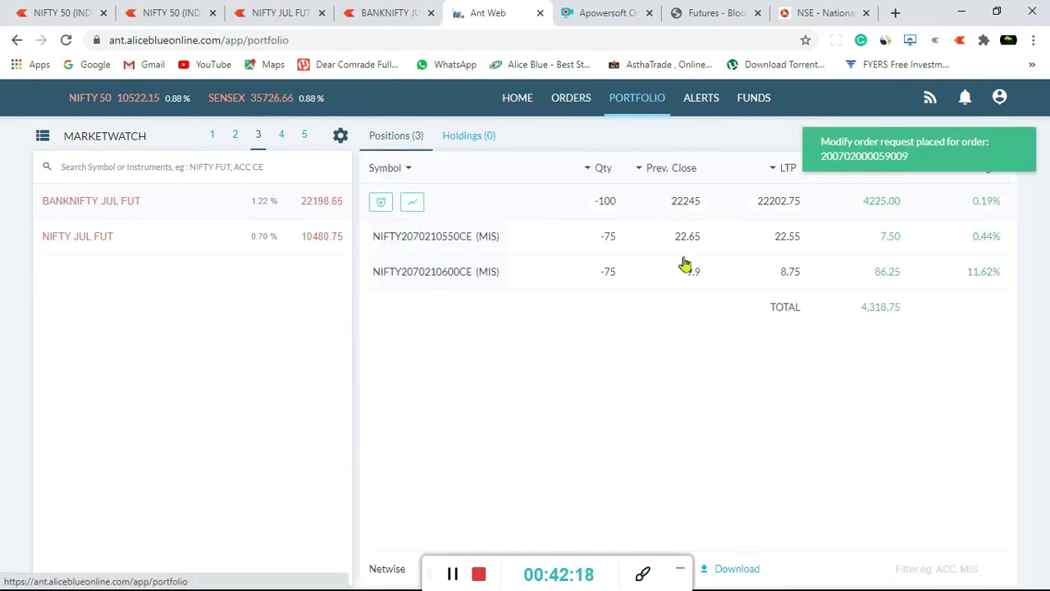
click(352, 11)
click(453, 10)
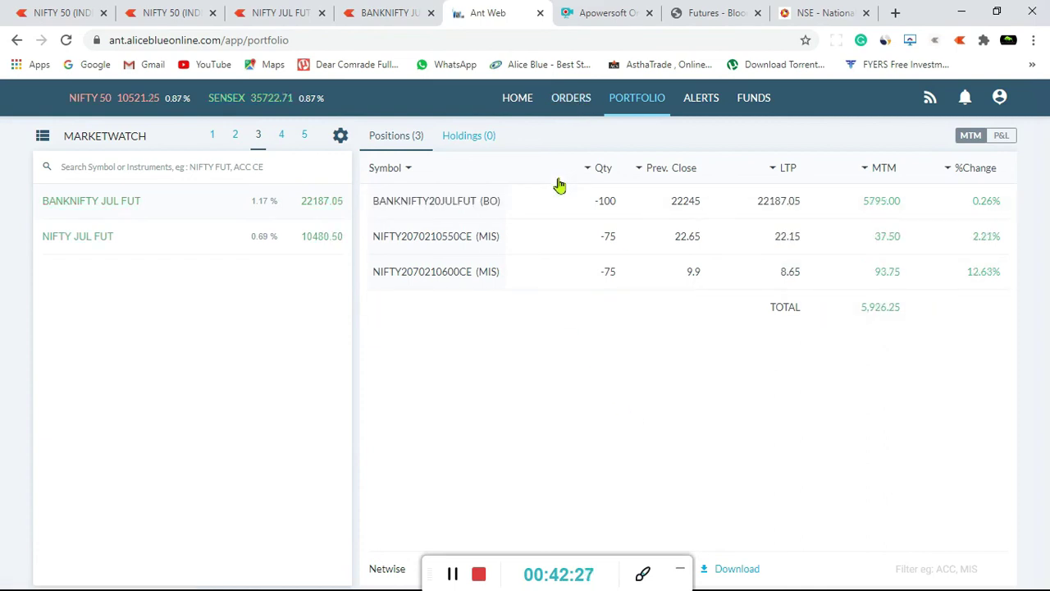
click(558, 109)
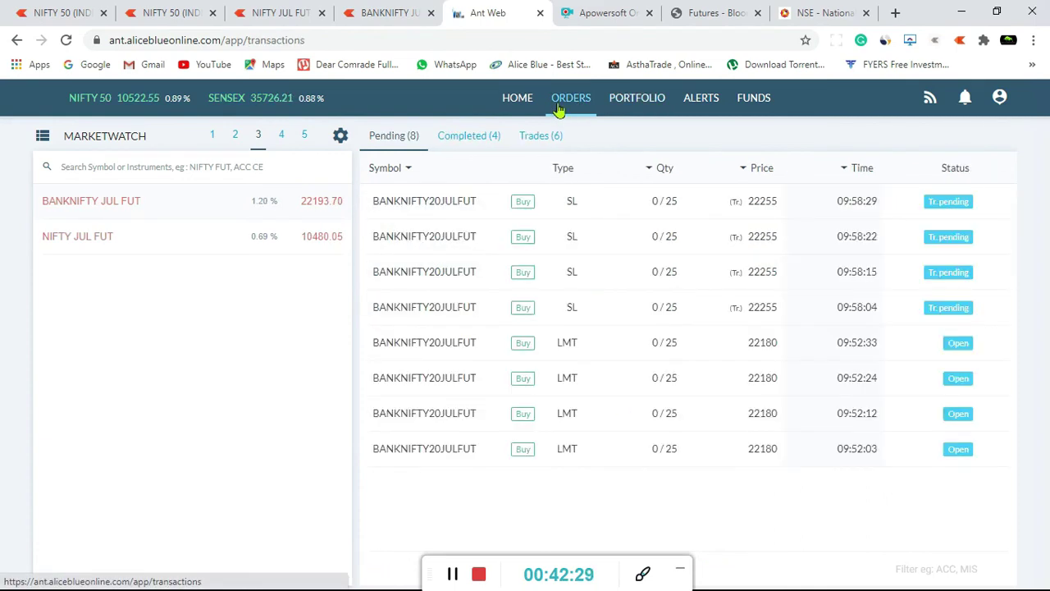
click(643, 107)
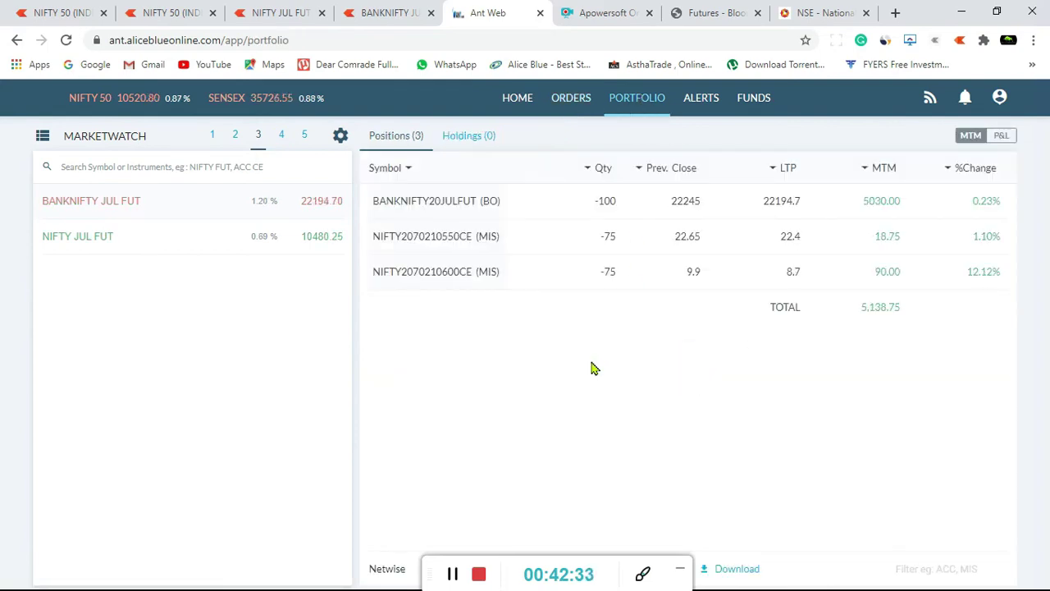
click(385, 12)
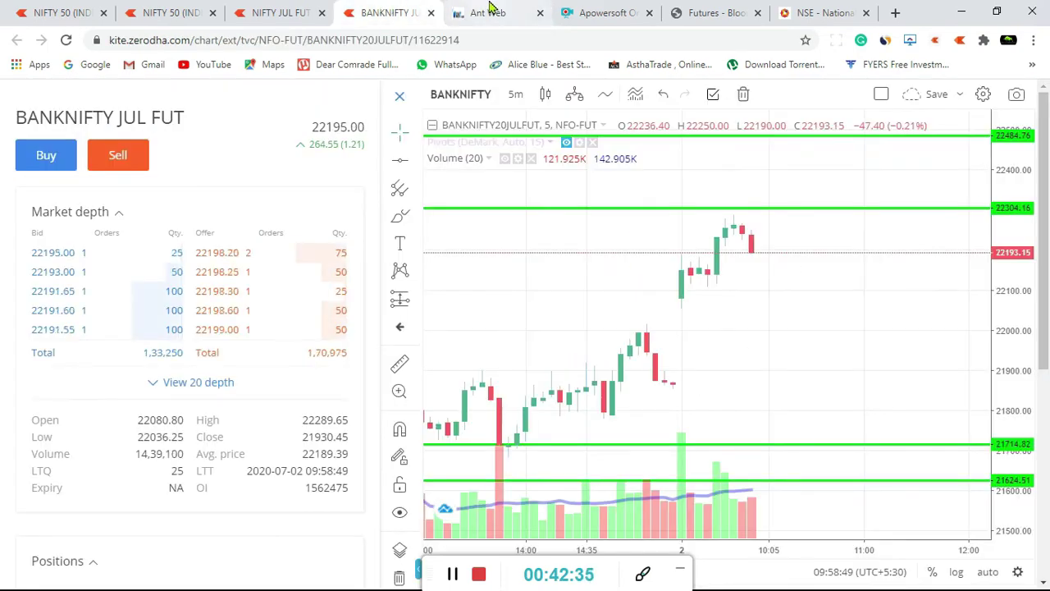
click(490, 10)
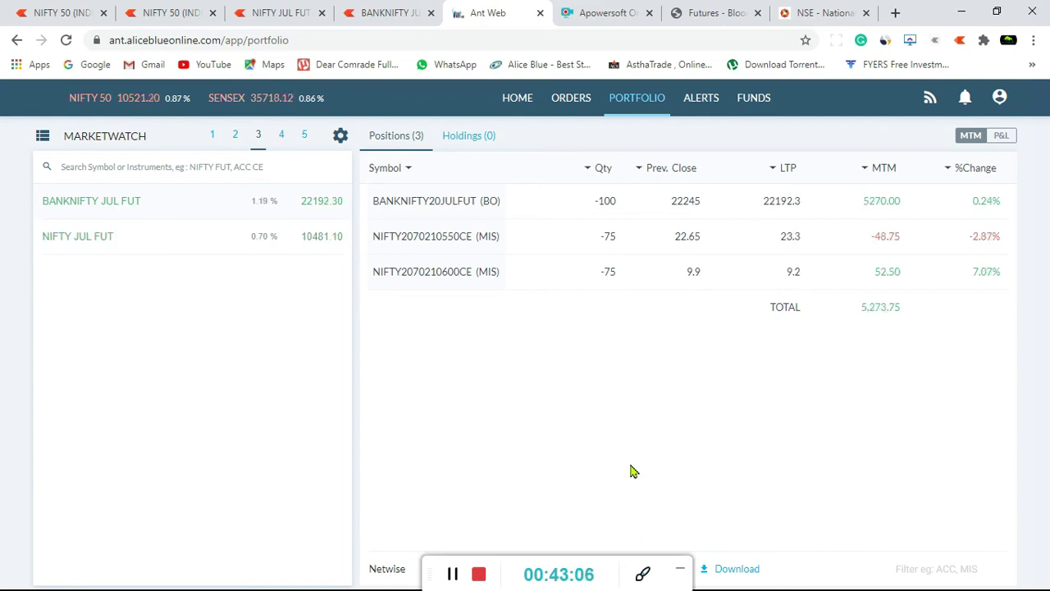
click(281, 11)
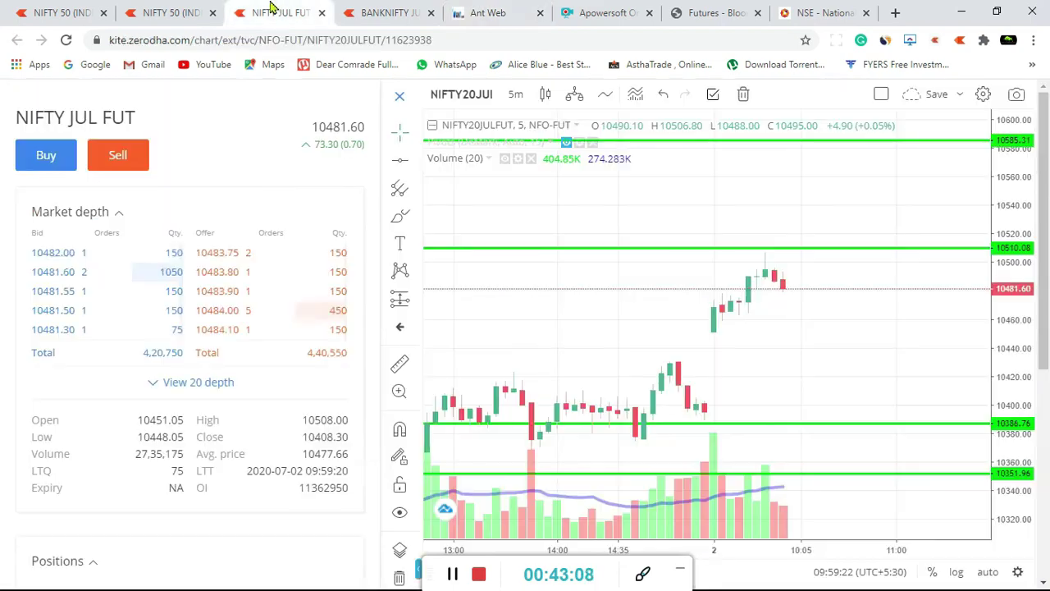
click(385, 11)
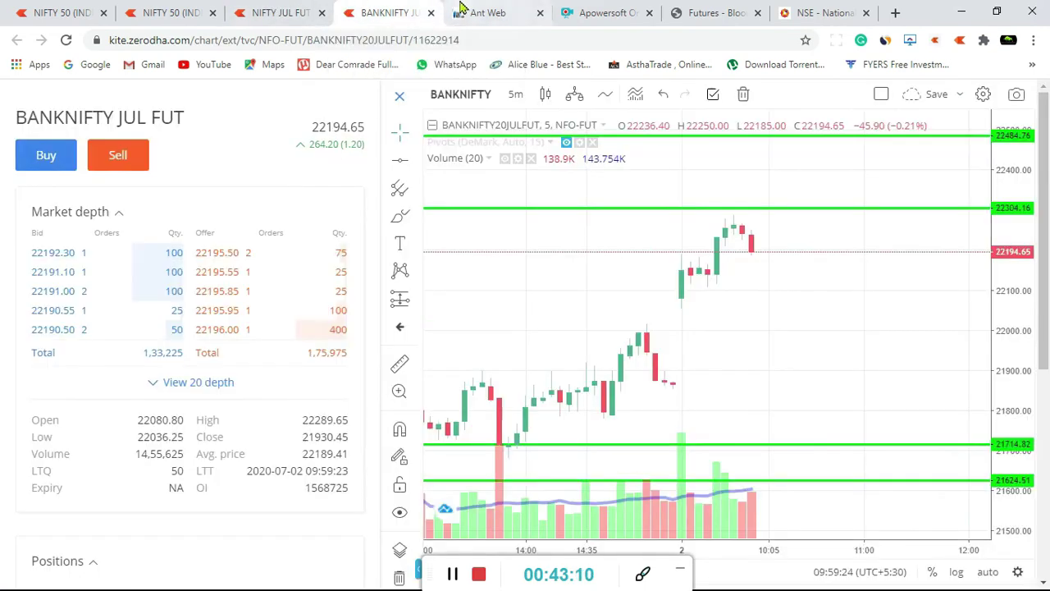
click(476, 11)
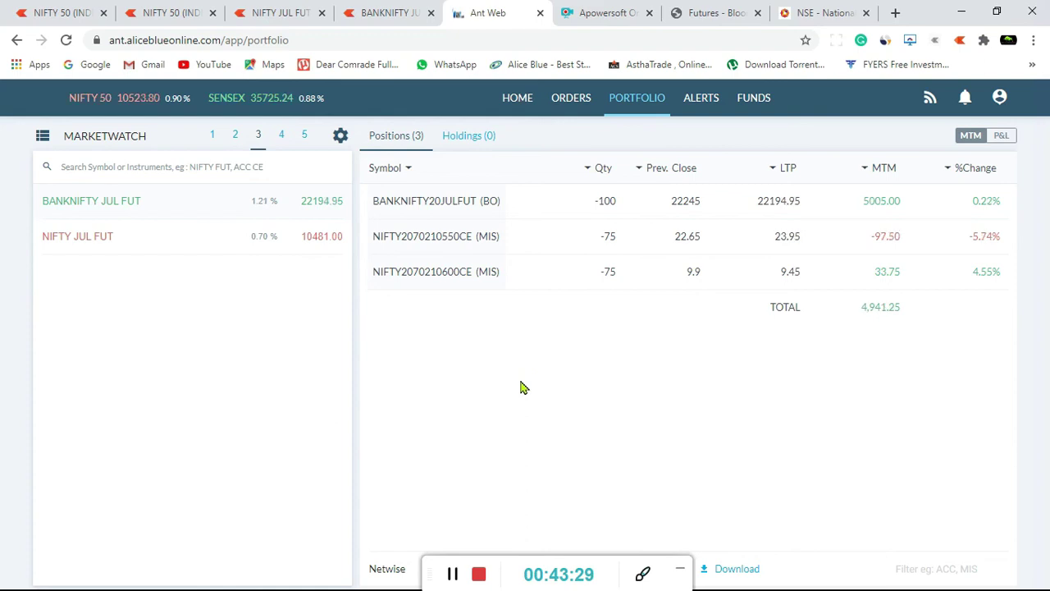
- Examine the order notifications for the BANKNIFTY20JULFUT buy orders and close the list
mouse_move(527, 238)
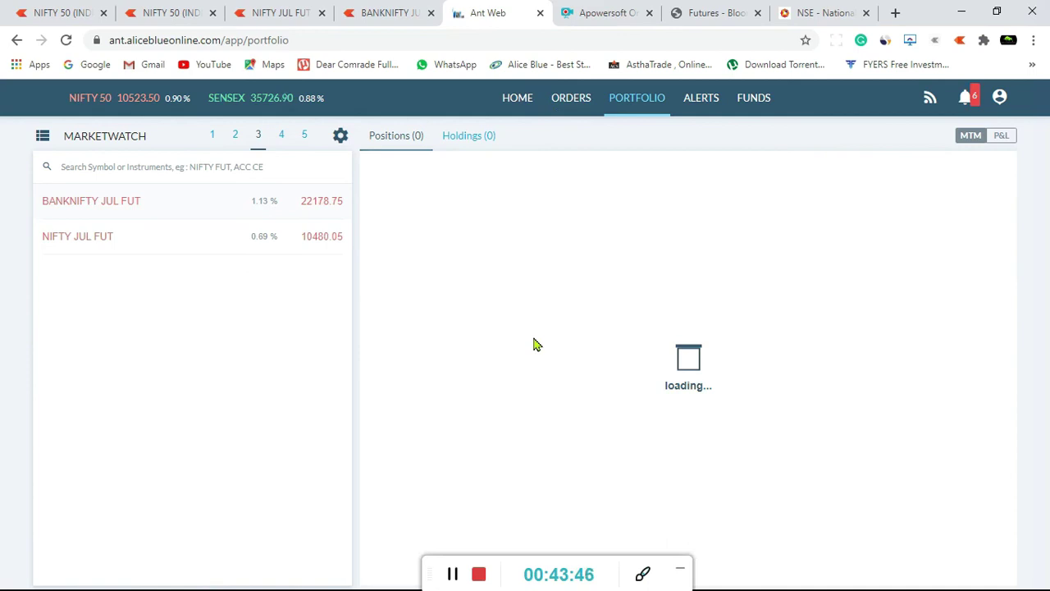
click(964, 99)
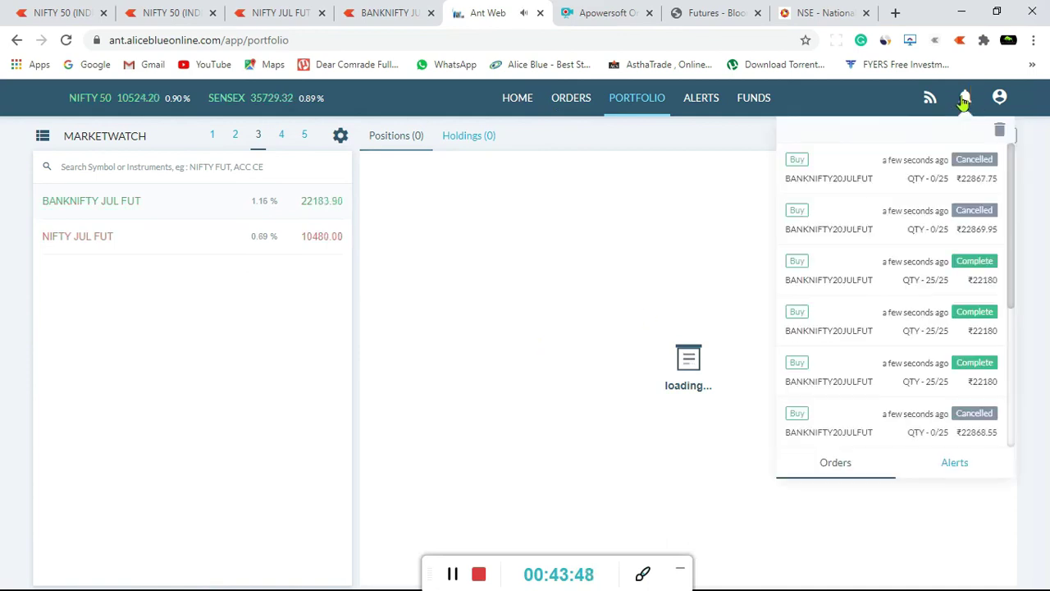
click(968, 96)
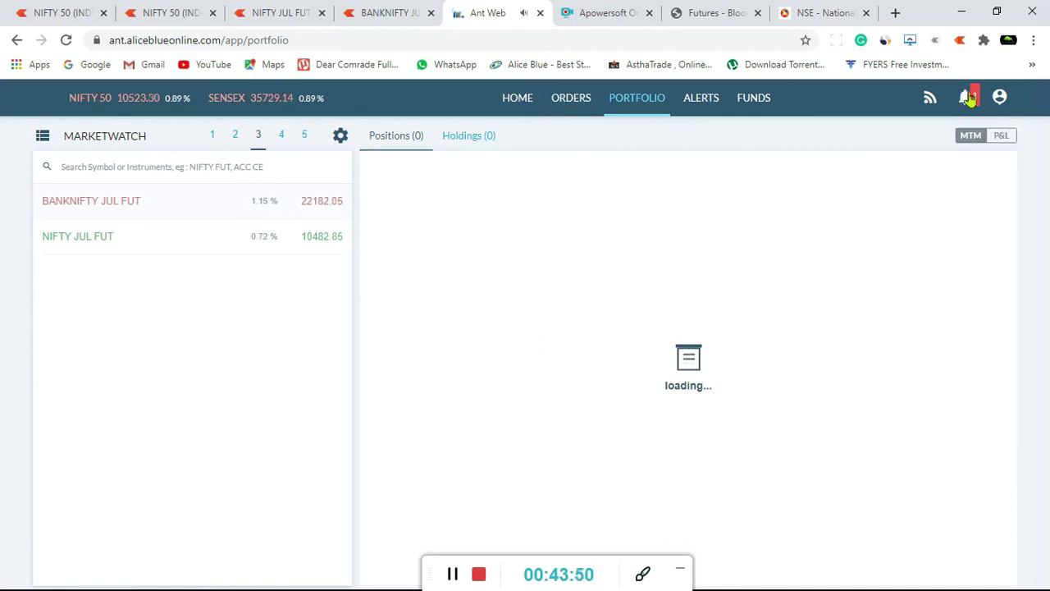